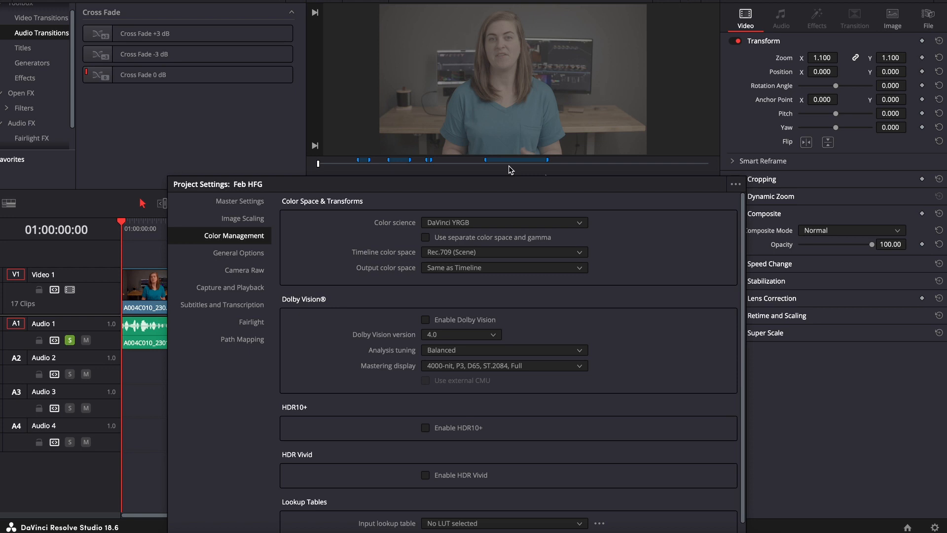
Step: Set the project's color science to DaVinci YRGB Color Managed, without automatic color management, using HDR DaVinci Wide Gamut Intermediate processing, and save the settings
left_click(507, 225)
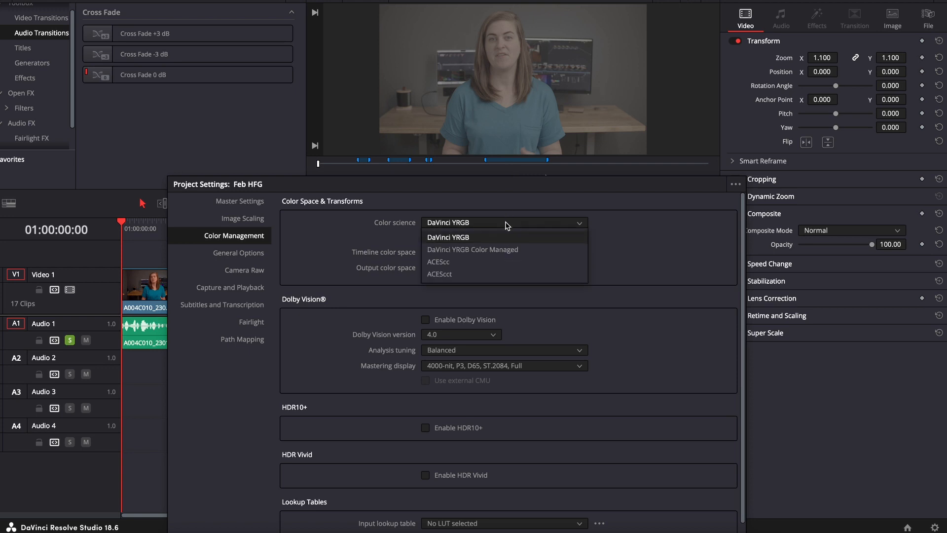
left_click(507, 249)
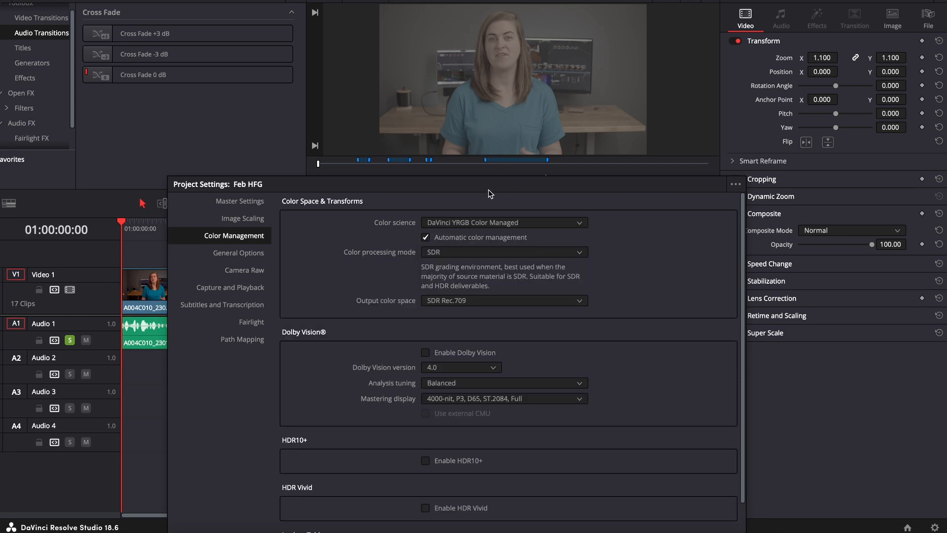
left_click_drag(478, 188, 408, 59)
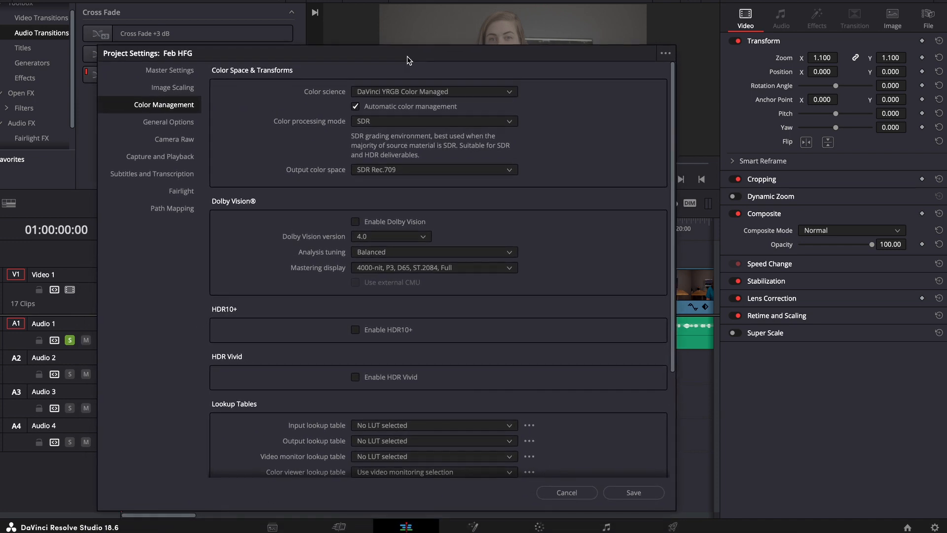
left_click(356, 106)
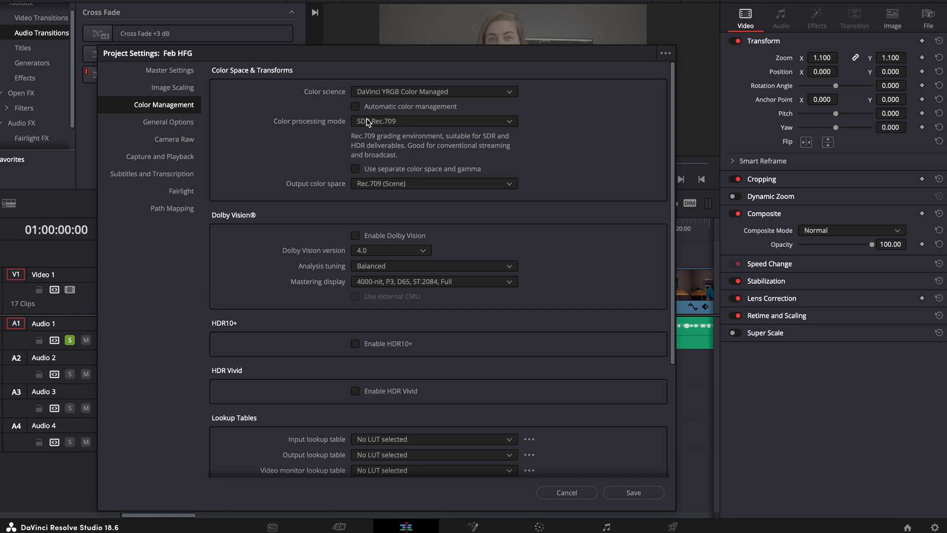
left_click(367, 122)
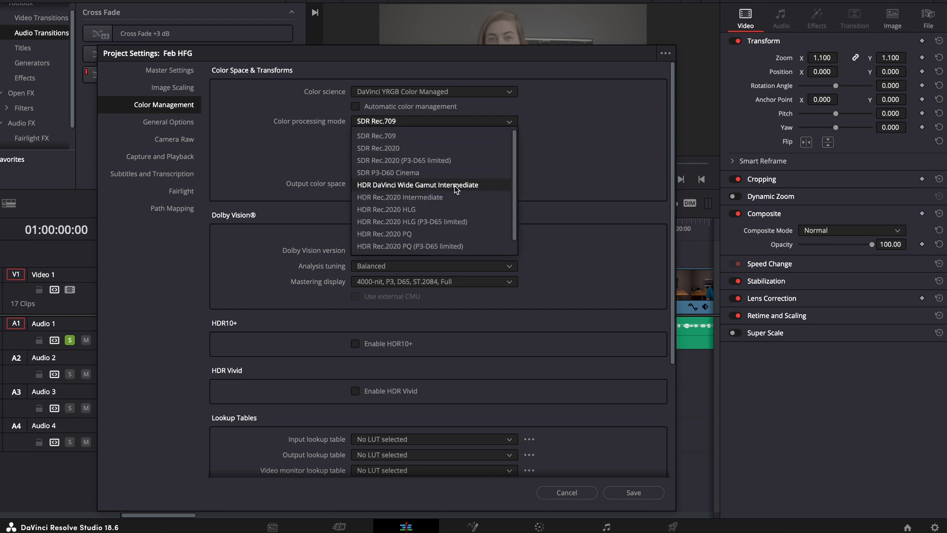
left_click(473, 186)
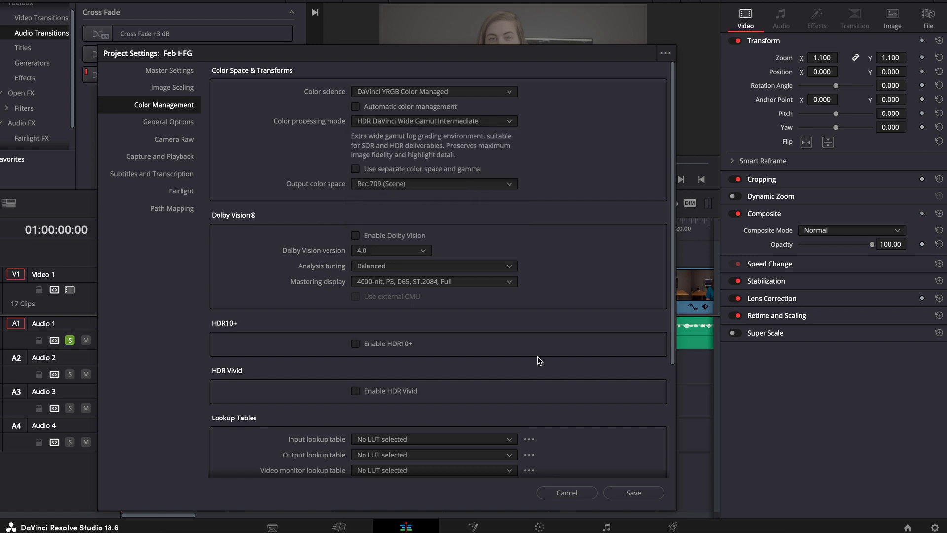
left_click(634, 492)
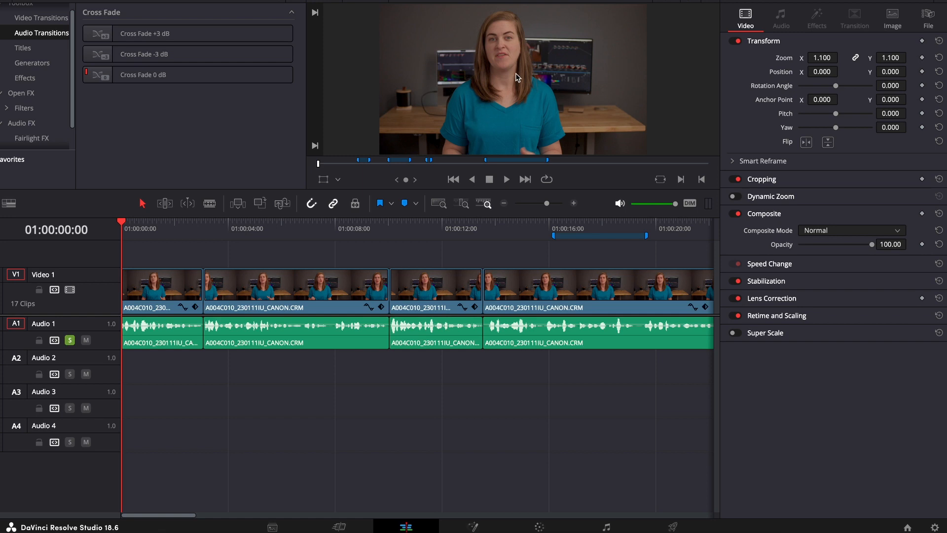
Step: Switch to the Color page and add three serial nodes after node 01 on the first clip
left_click(539, 527)
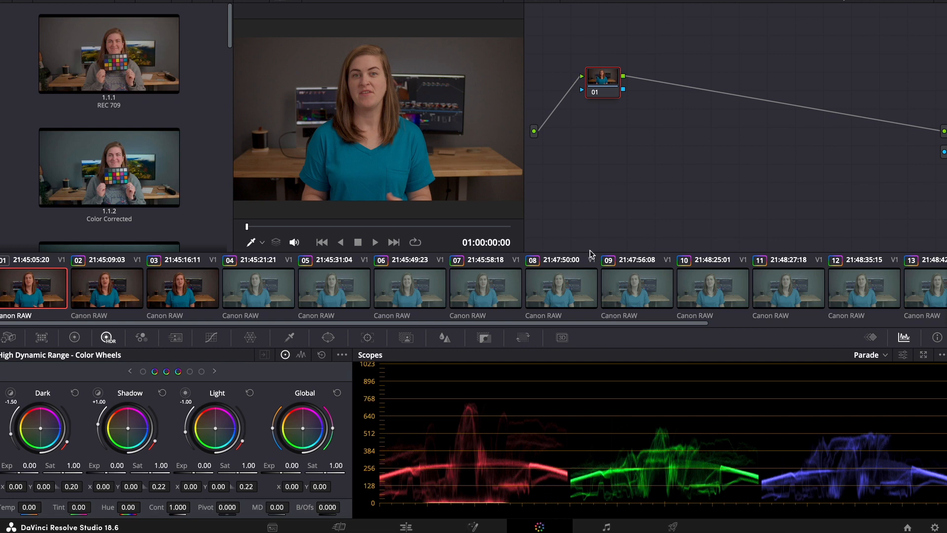
right_click(606, 90)
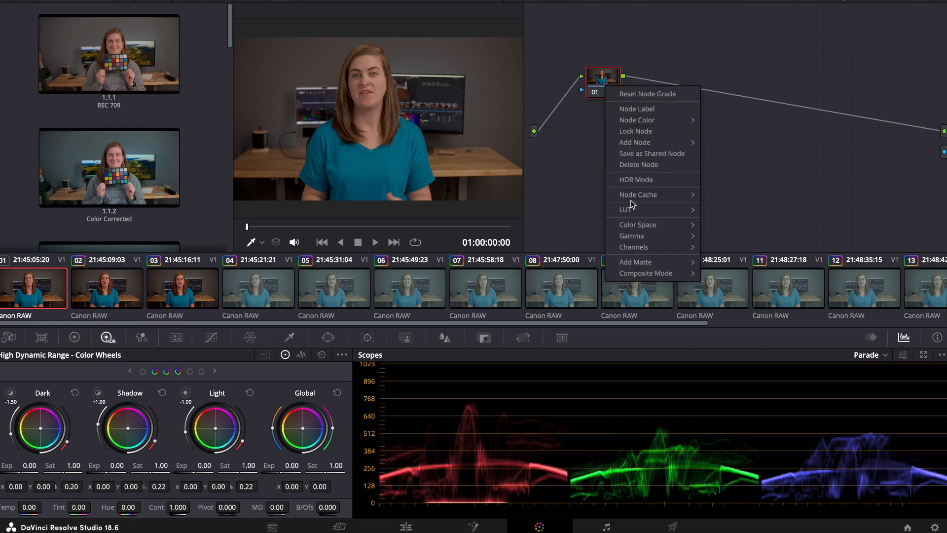
mouse_move(636, 144)
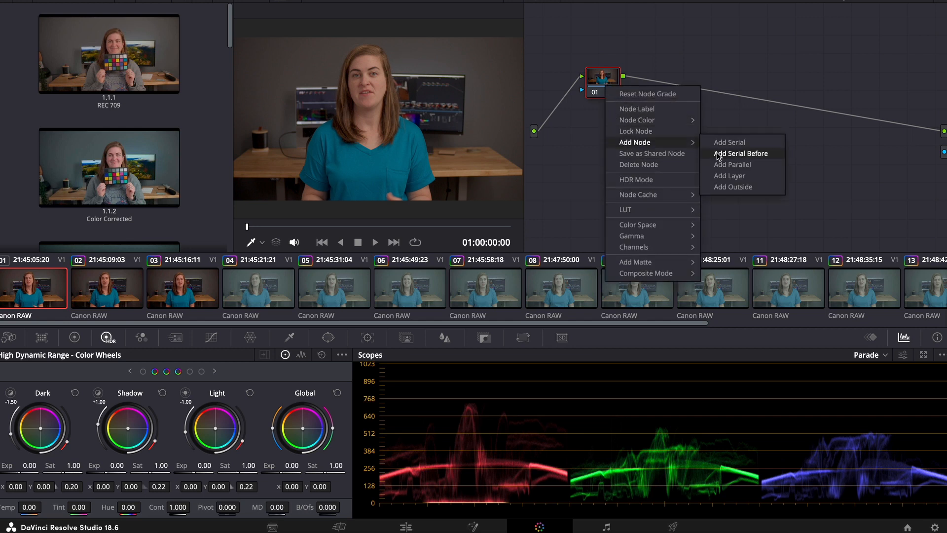
left_click(734, 144)
right_click(670, 81)
mouse_move(710, 139)
left_click(791, 141)
right_click(709, 80)
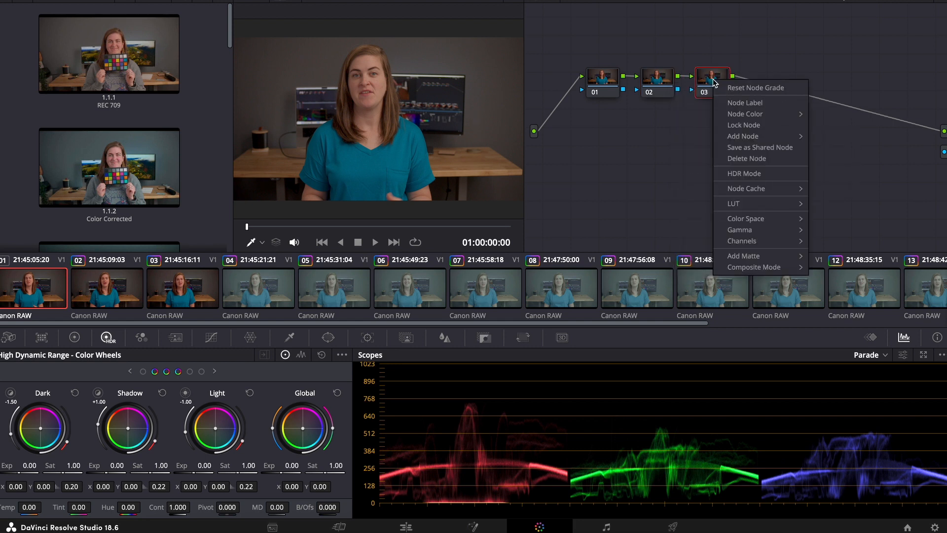
mouse_move(784, 136)
left_click(833, 136)
Step: Label node 01 Exposure and node 02 Balance
right_click(609, 78)
left_click(627, 103)
type("Exp")
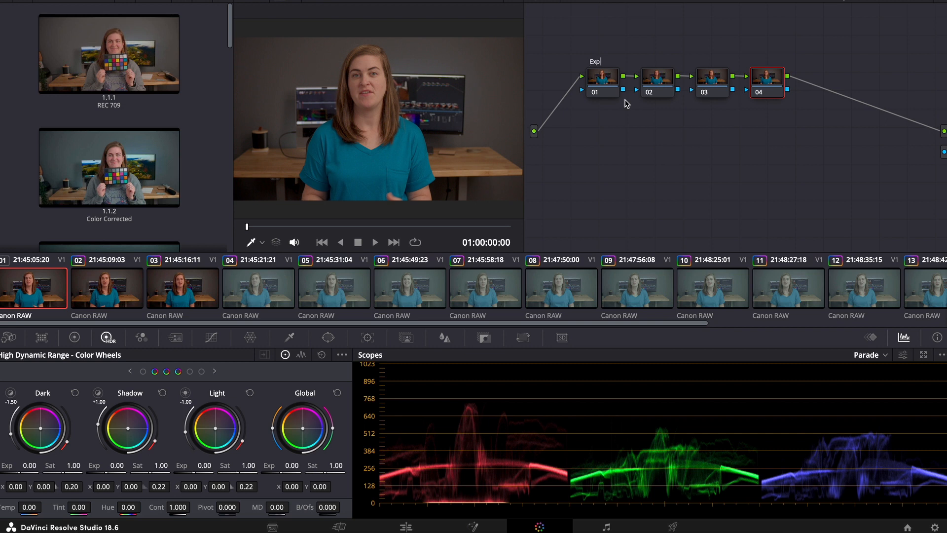
type("osure")
key("Return")
right_click(664, 78)
left_click(674, 99)
type("Balance")
key("Return")
Step: Label node 03 Contrast and node 04 Saturation
right_click(713, 75)
left_click(722, 96)
type("Contrast")
key("Return")
right_click(775, 84)
left_click(794, 109)
type("Saturaiton")
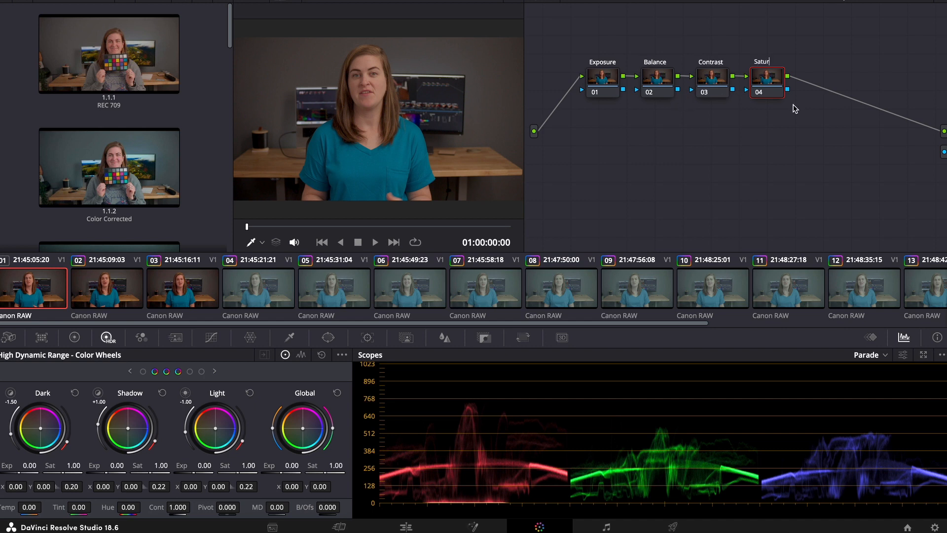
key("BackSpace")
key("BackSpace")
type("ion")
key("Return")
Step: On the Exposure node, show the Waveform scope and raise the HDR Global exposure to 0.36
left_click(604, 82)
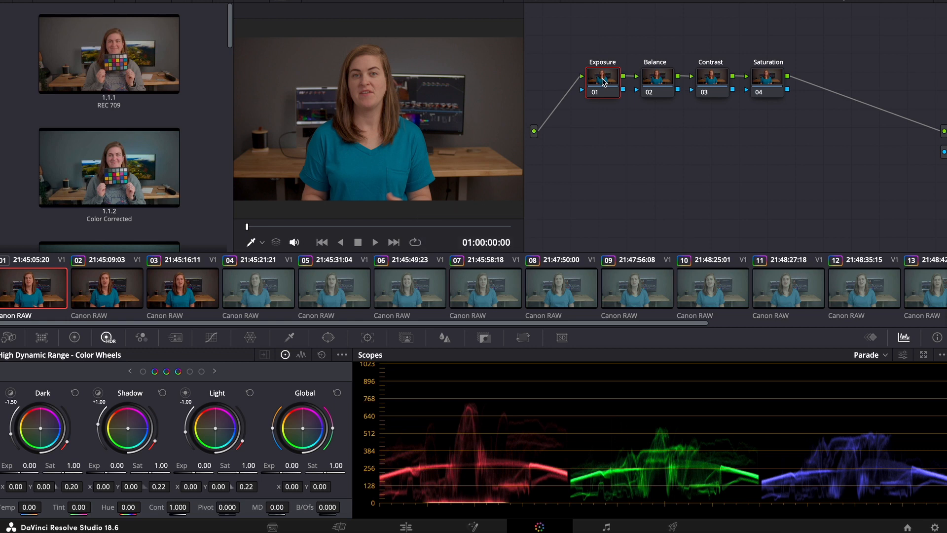
left_click(870, 356)
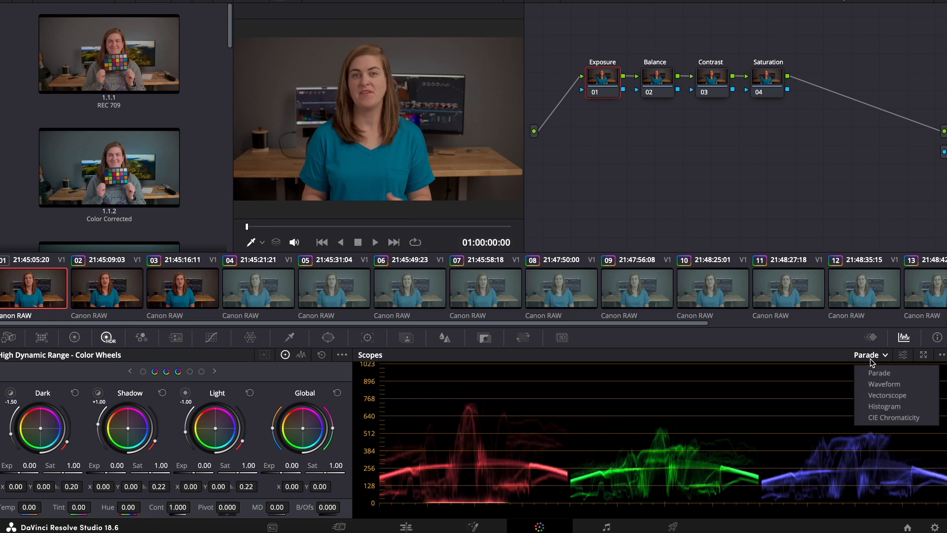
left_click(876, 387)
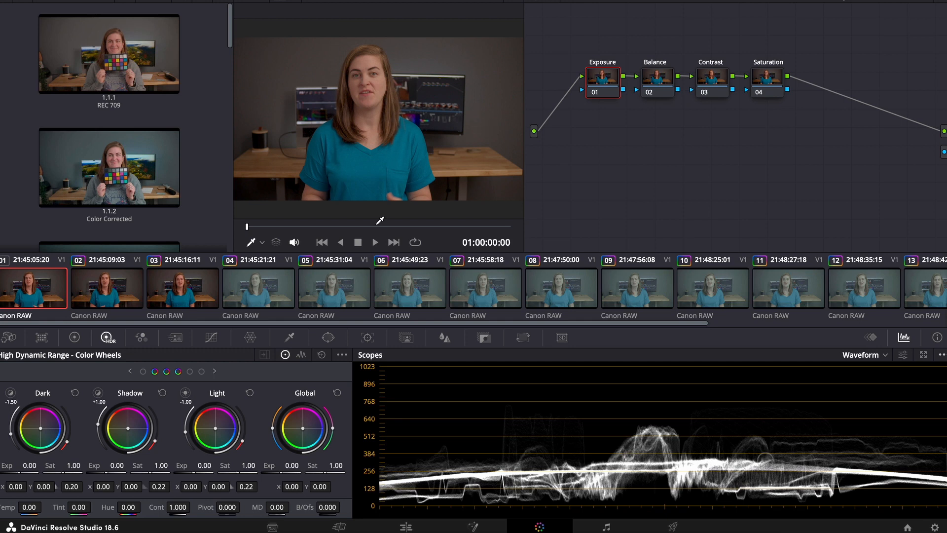
left_click_drag(292, 465, 327, 465)
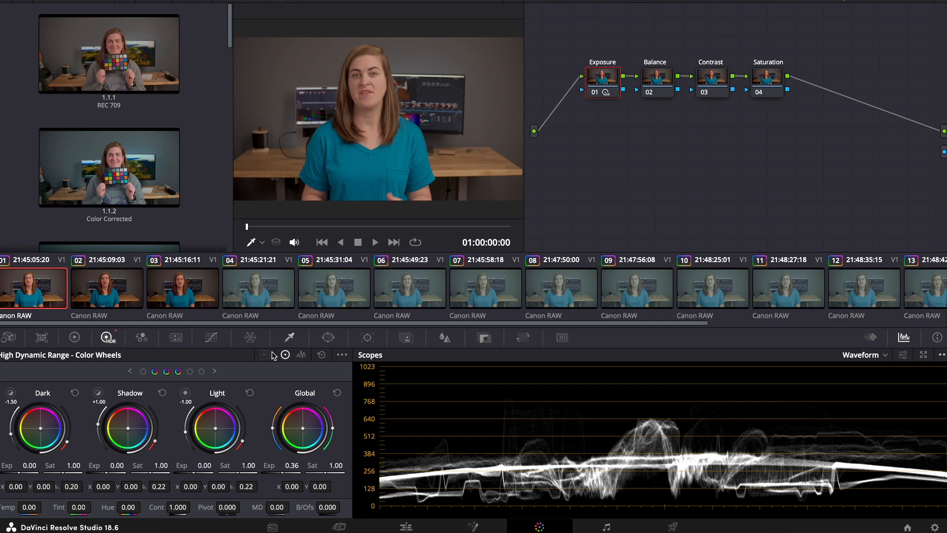
Step: Preview in turn which image areas the HDR Dark, Shadow and Light zones affect
left_click(11, 393)
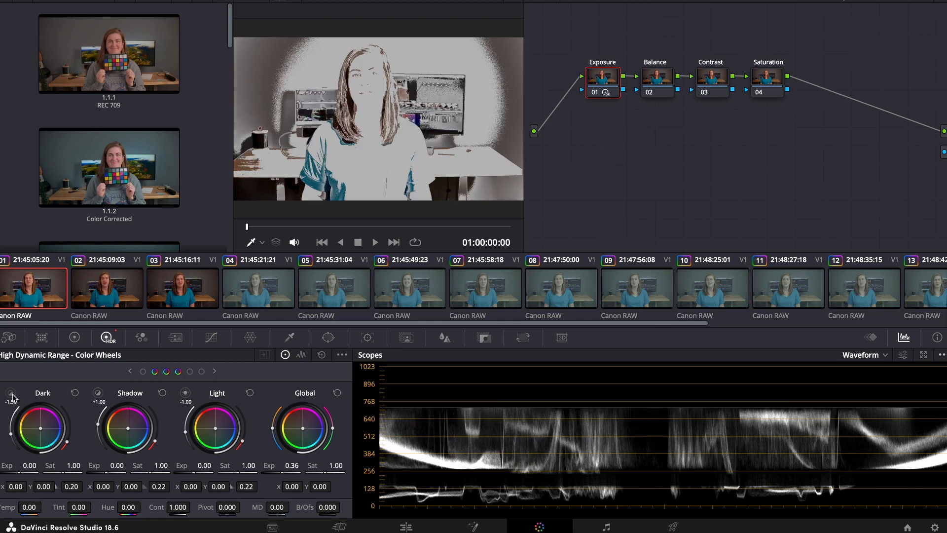
left_click(11, 393)
left_click(97, 393)
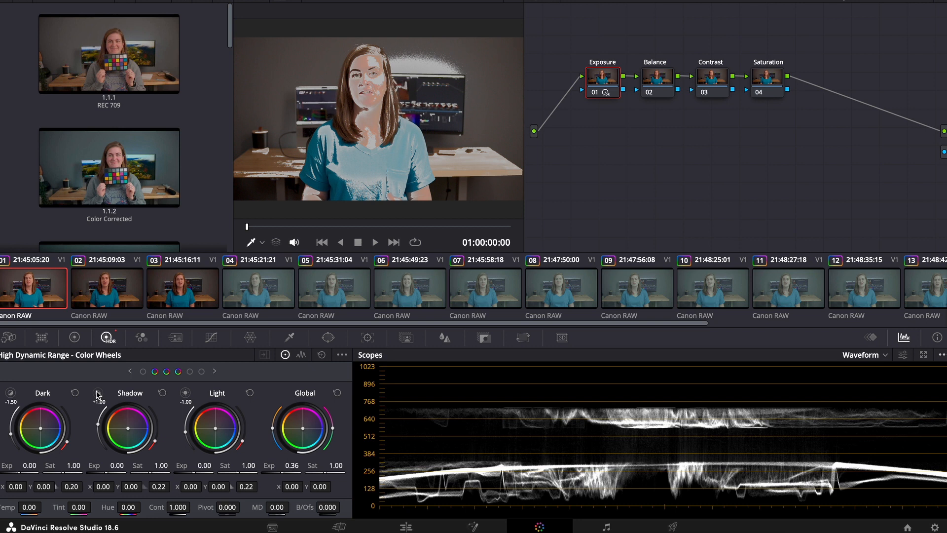
left_click(98, 393)
left_click(184, 393)
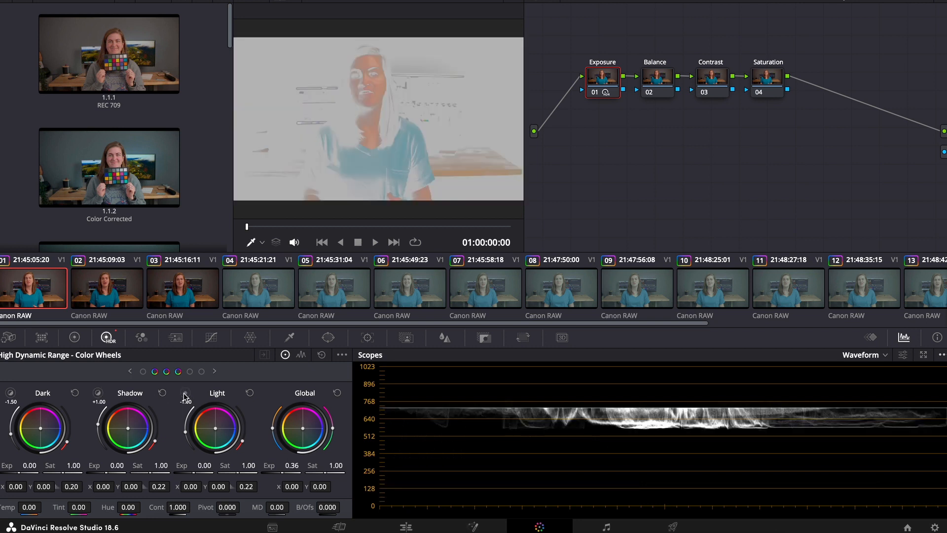
left_click(185, 393)
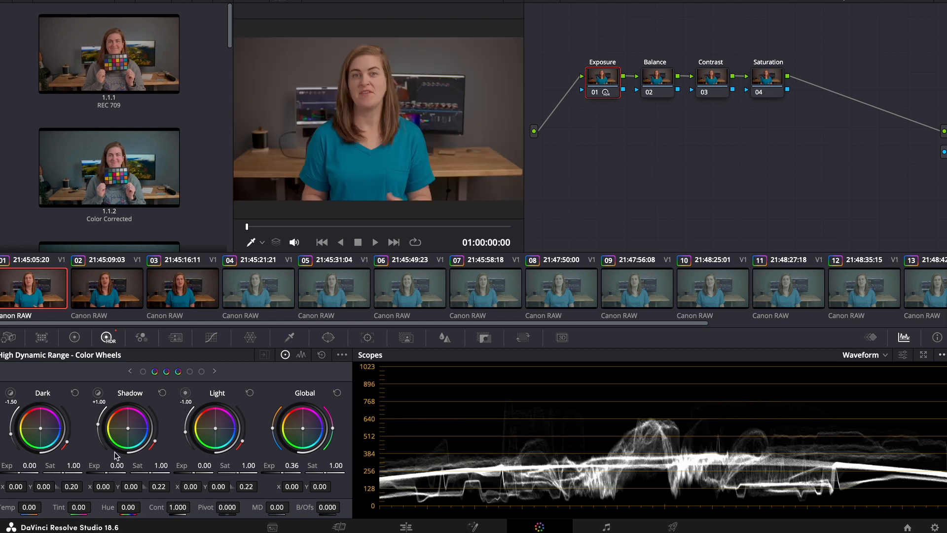
Step: Set the Exposure node's HDR exposures to 0.09 for Dark, -0.07 for Shadow, -0.06 for Light and 0.41 for Global
left_click_drag(20, 471, 24, 472)
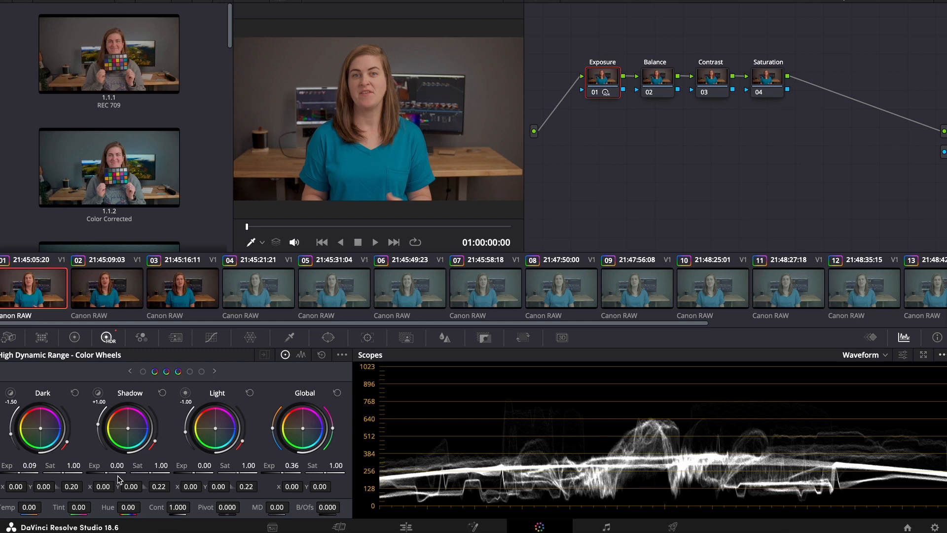
left_click_drag(110, 472, 105, 472)
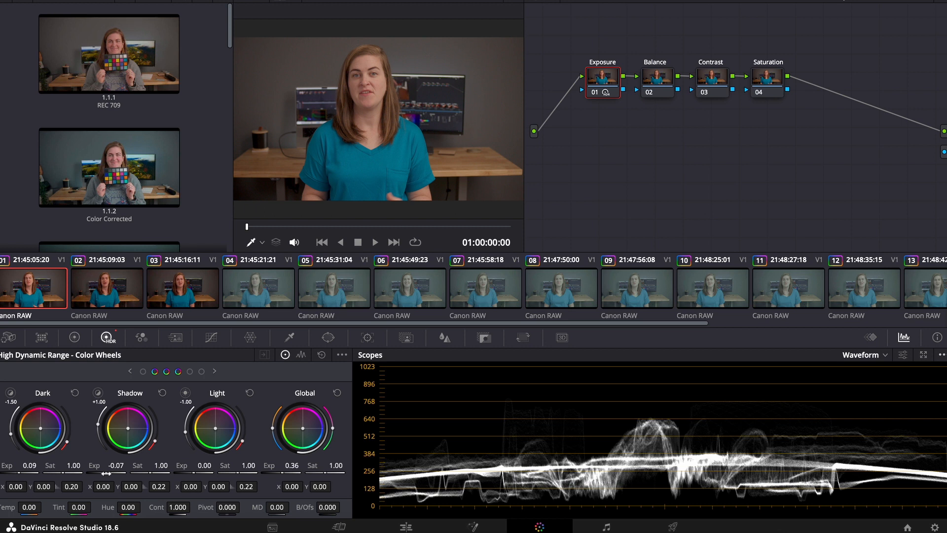
left_click_drag(198, 471, 195, 472)
left_click_drag(312, 474, 314, 474)
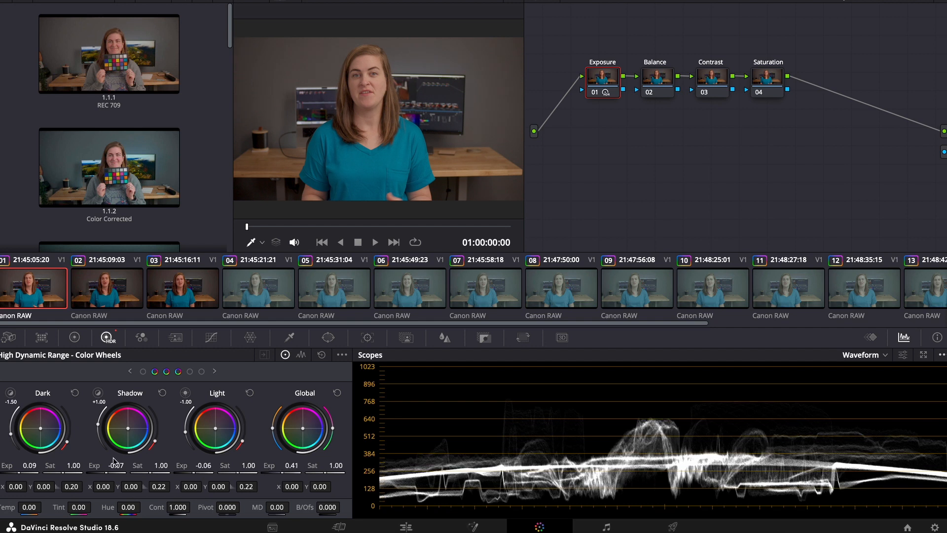
Step: Check the ranges of the HDR Highlight and Specular zones and return to the Dark, Shadow and Light wheels
left_click(214, 371)
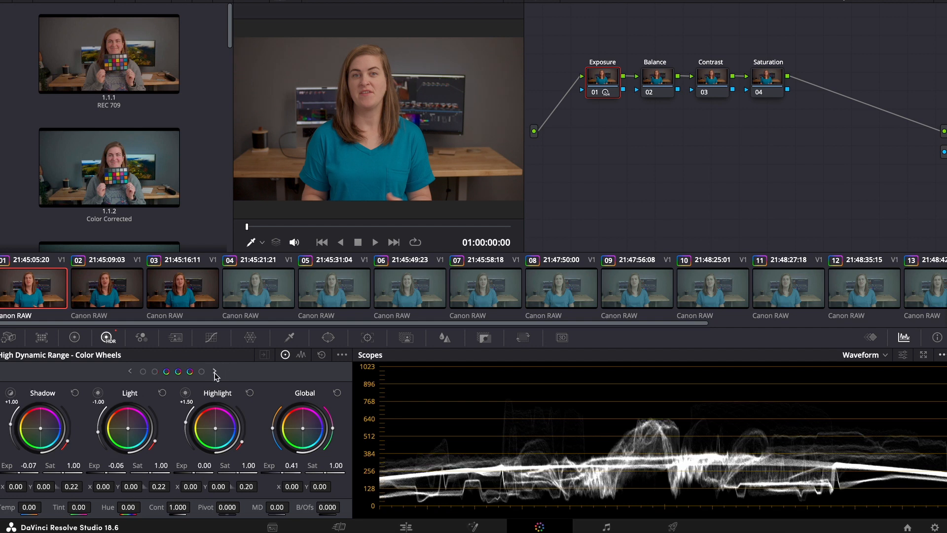
left_click(186, 393)
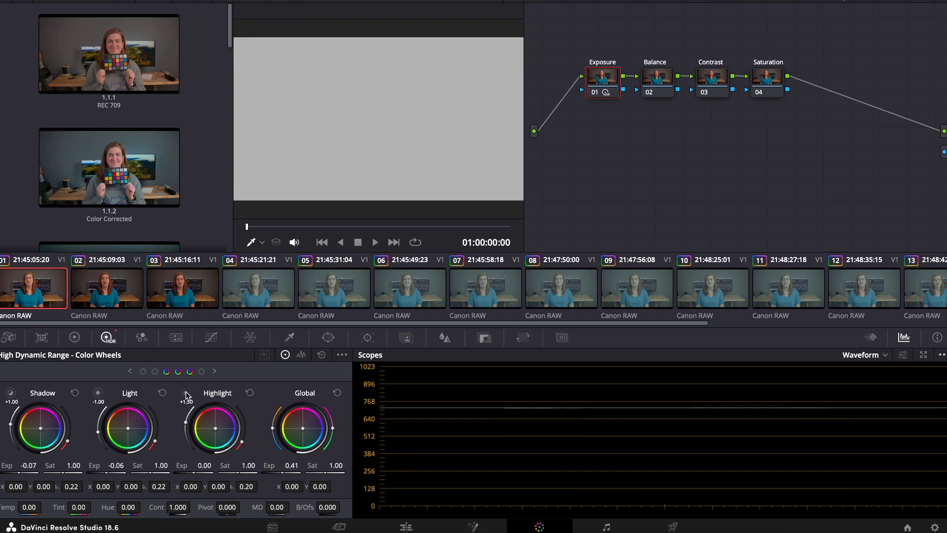
left_click(214, 371)
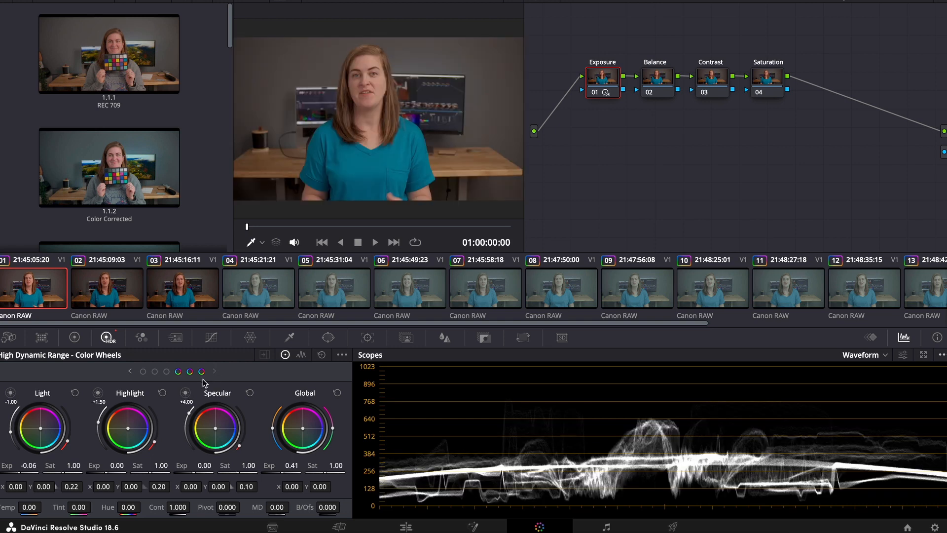
left_click(186, 393)
left_click(130, 371)
left_click(133, 373)
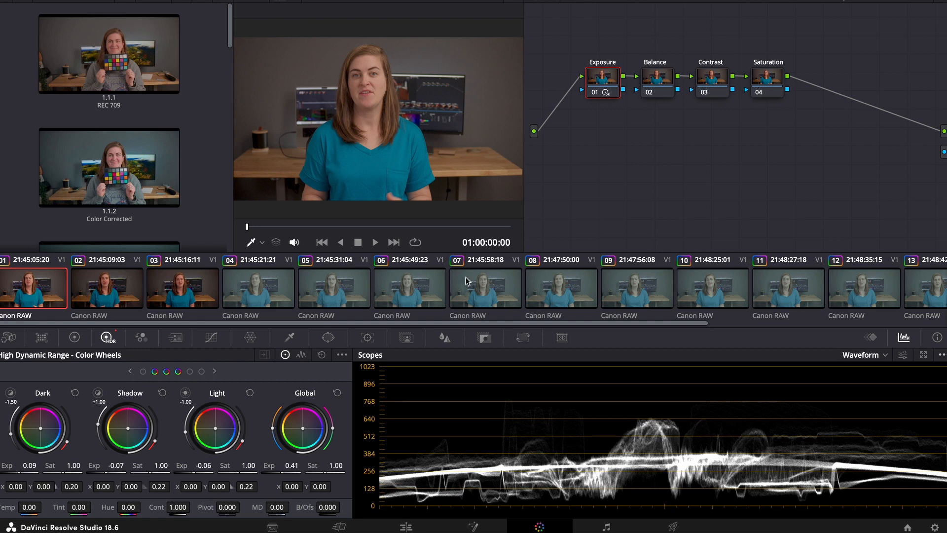
Step: On the Balance node, show the Parade scope and set the primary Offset to red 23.72, green 25.48 and blue 26.12
left_click(666, 76)
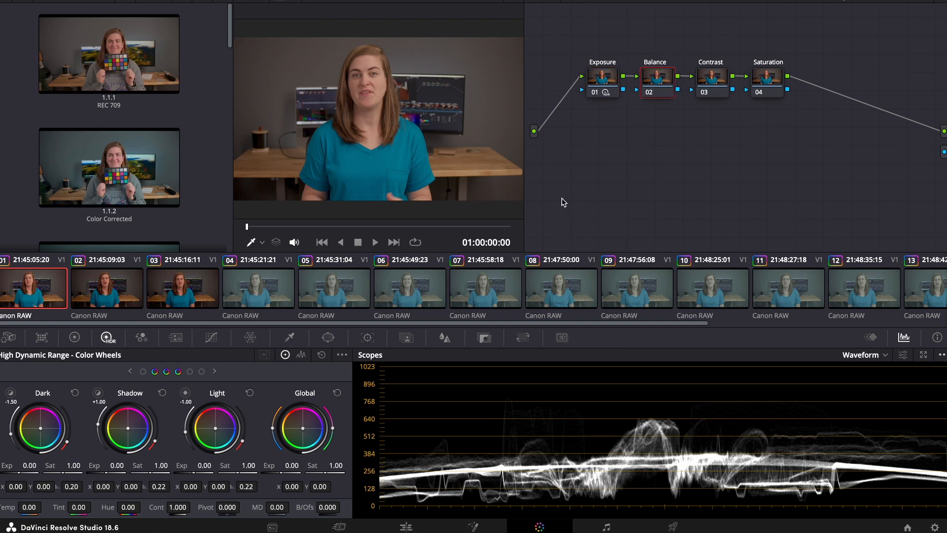
left_click(869, 357)
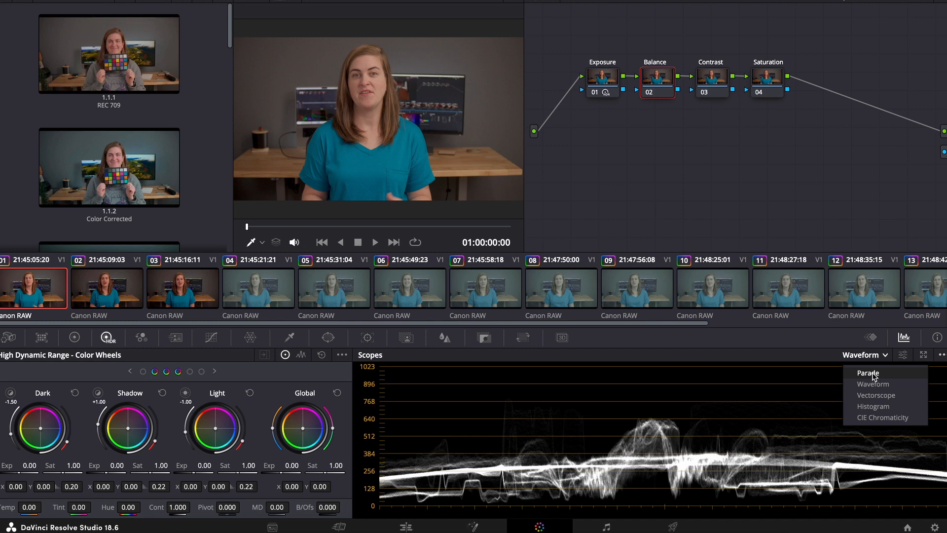
left_click(874, 376)
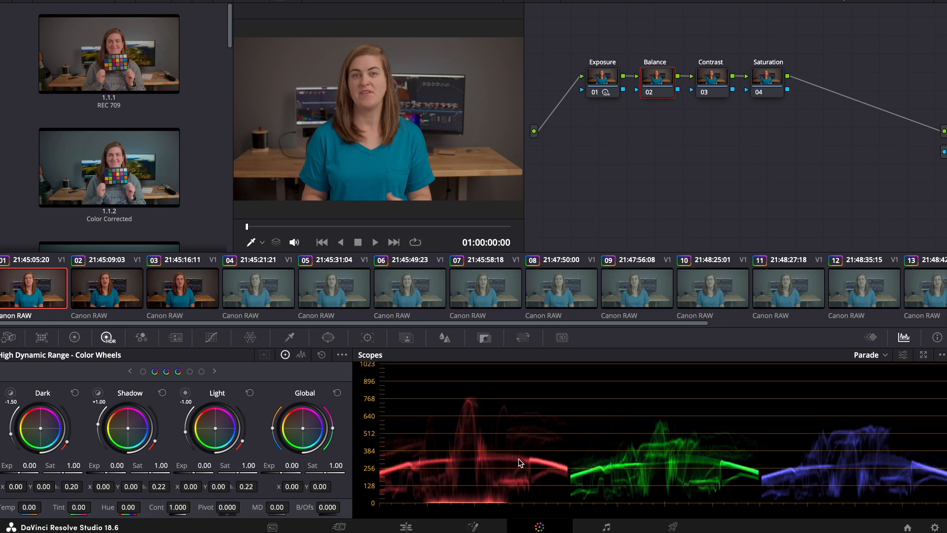
left_click(74, 337)
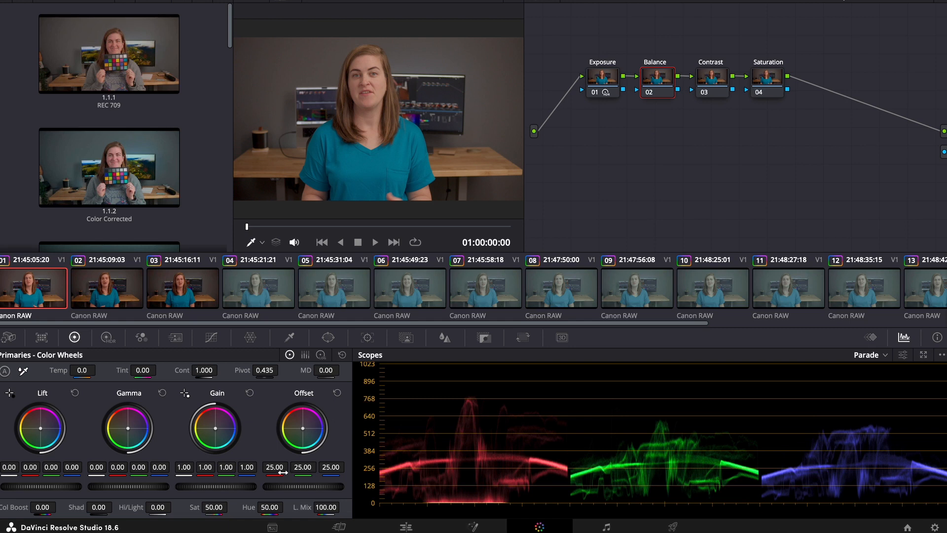
left_click_drag(277, 472, 266, 473)
mouse_move(325, 469)
left_mouse_down()
mouse_move(339, 469)
mouse_move(309, 469)
mouse_move(319, 467)
left_mouse_up()
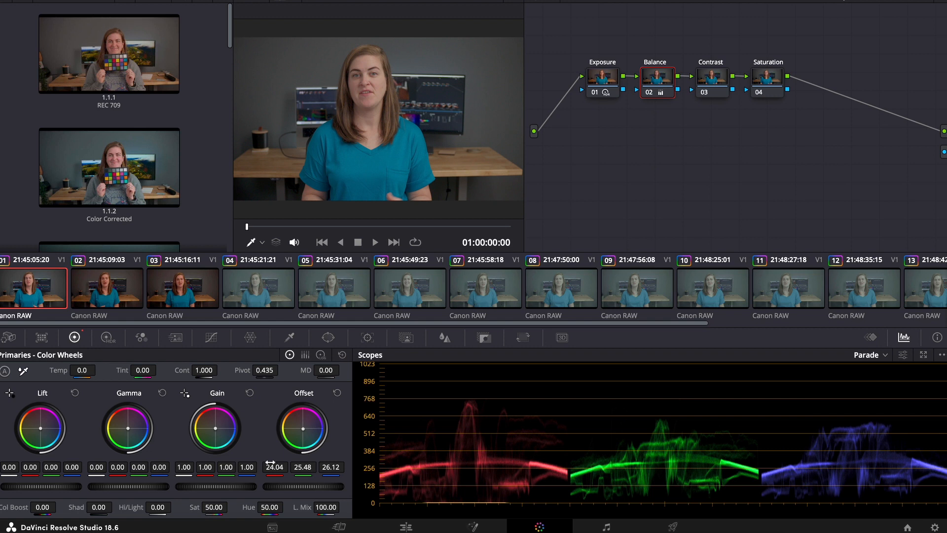
left_click_drag(275, 467, 274, 467)
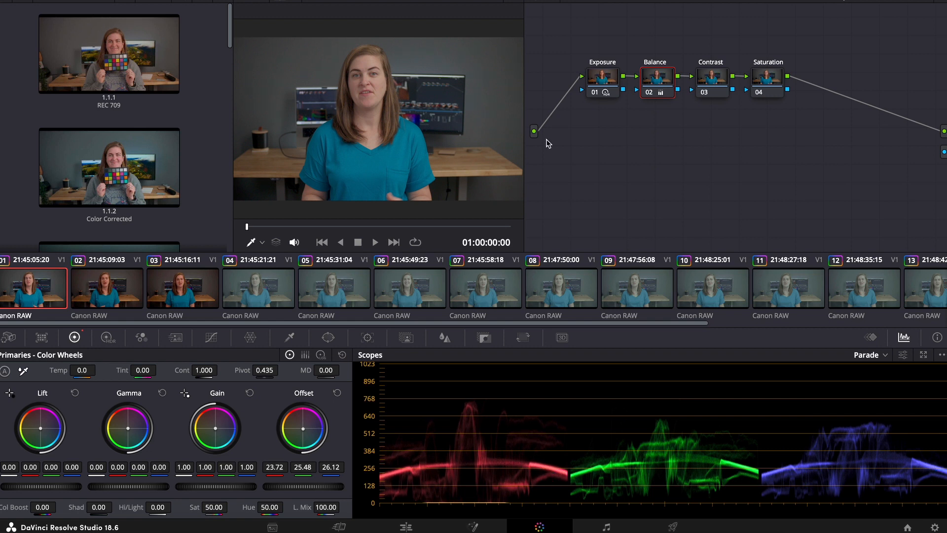
Step: Set the Exposure node's Global HDR exposure to 0.48 and increase the HDR contrast on the Contrast node
left_click(597, 77)
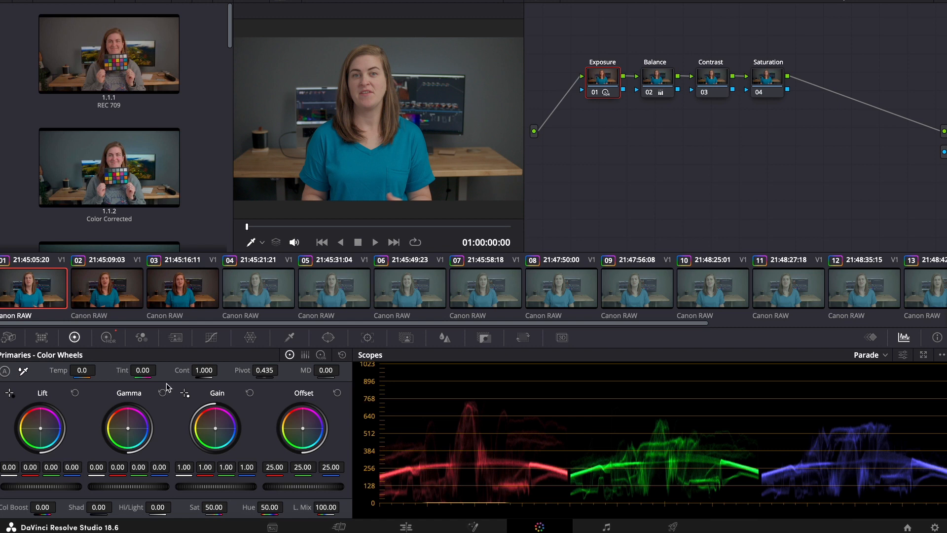
left_click(109, 340)
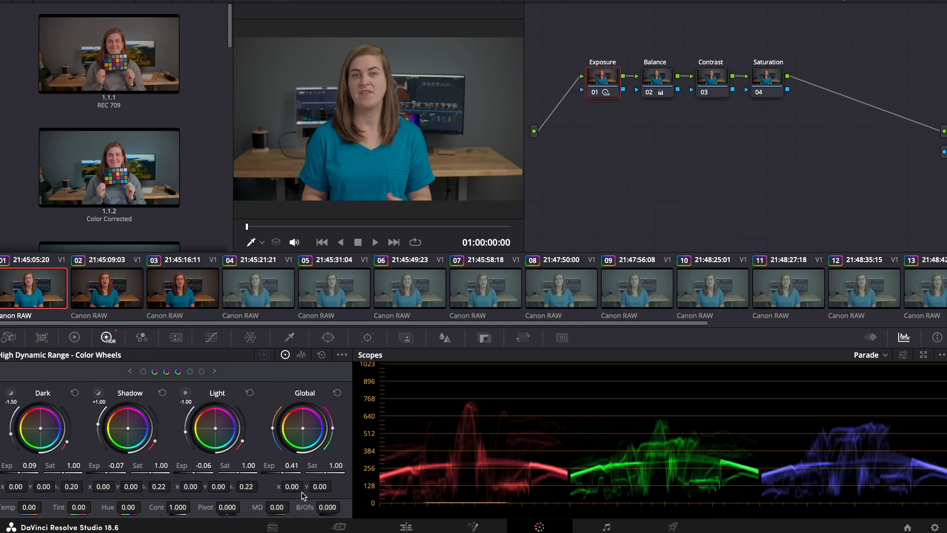
left_click_drag(284, 472, 291, 472)
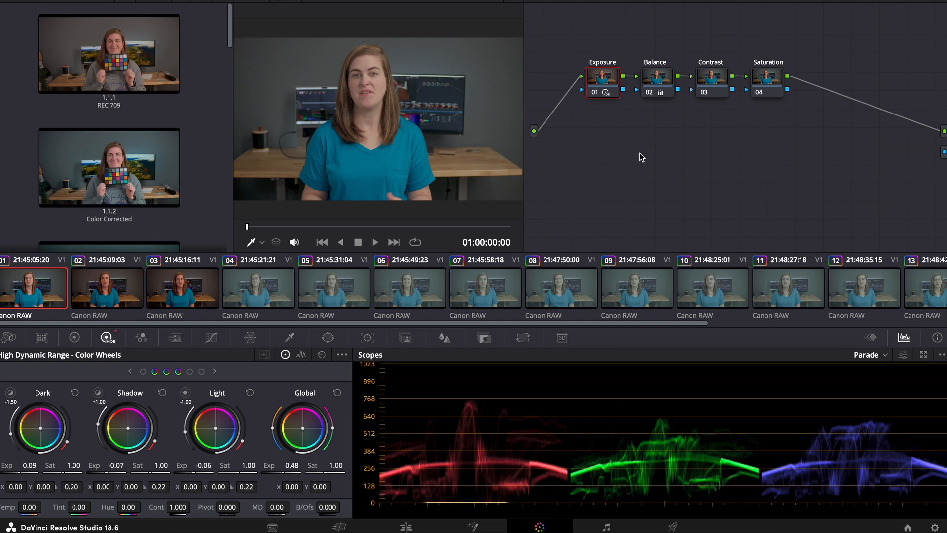
left_click(710, 78)
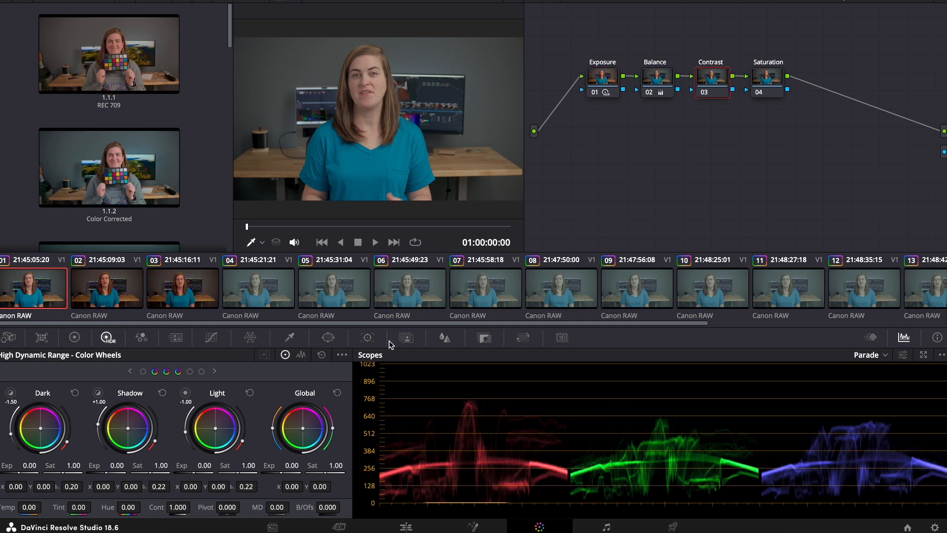
left_click_drag(171, 503, 194, 505)
Step: On the Saturation node, set the HDR saturation to 1.08 for Global and 1.05 for Light, previewing the Light zone
left_click(764, 81)
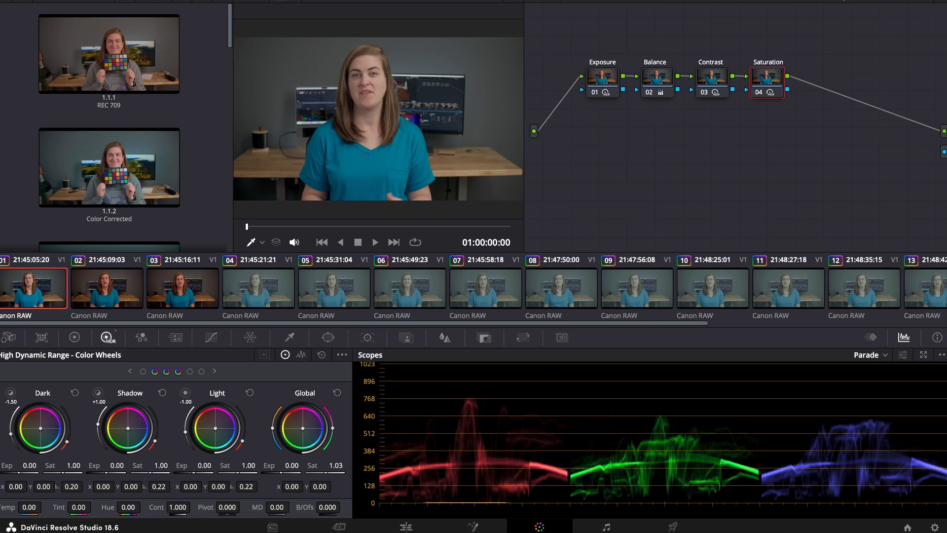
left_click_drag(336, 465, 345, 465)
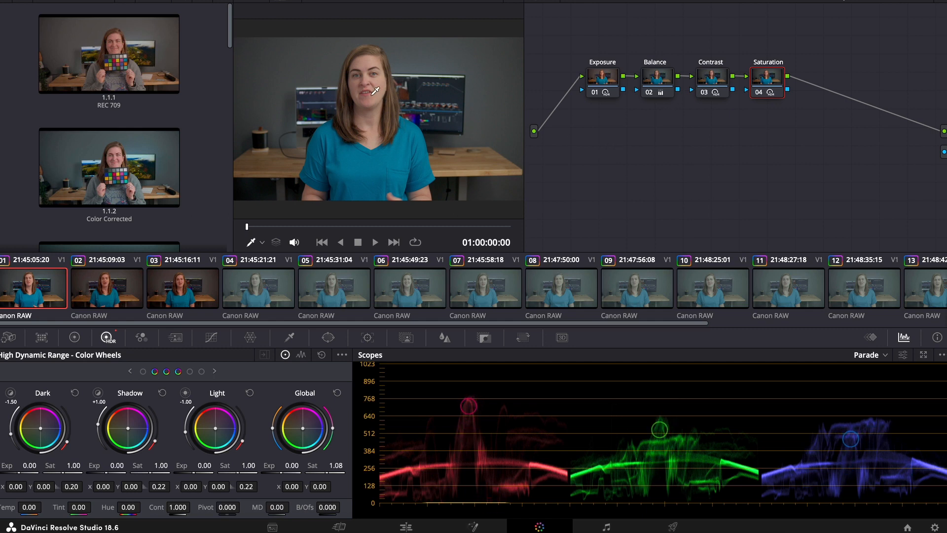
left_click(187, 392)
left_click(186, 392)
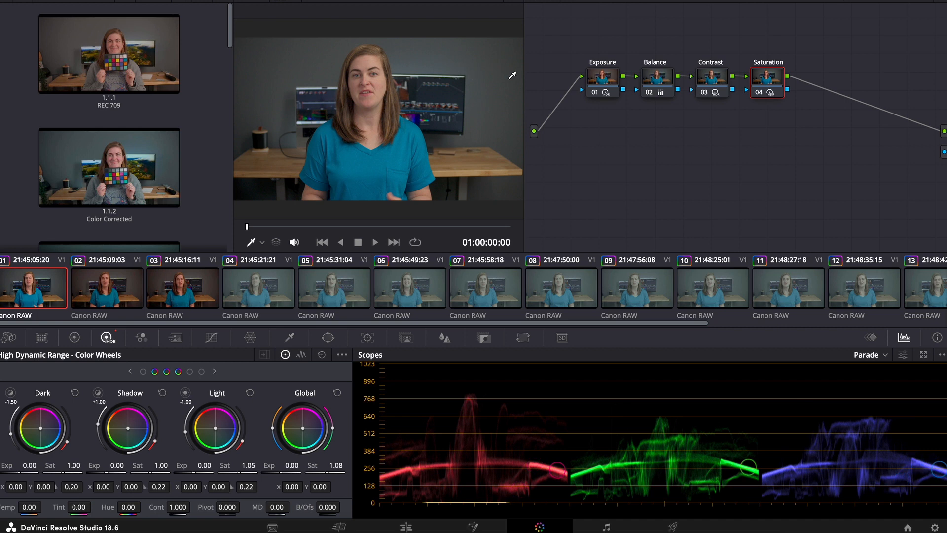
Step: Shift the Balance node's Light color balance to X 0.01, Y 0.01 and set the Exposure node's Light exposure to -0.10
left_click(659, 81)
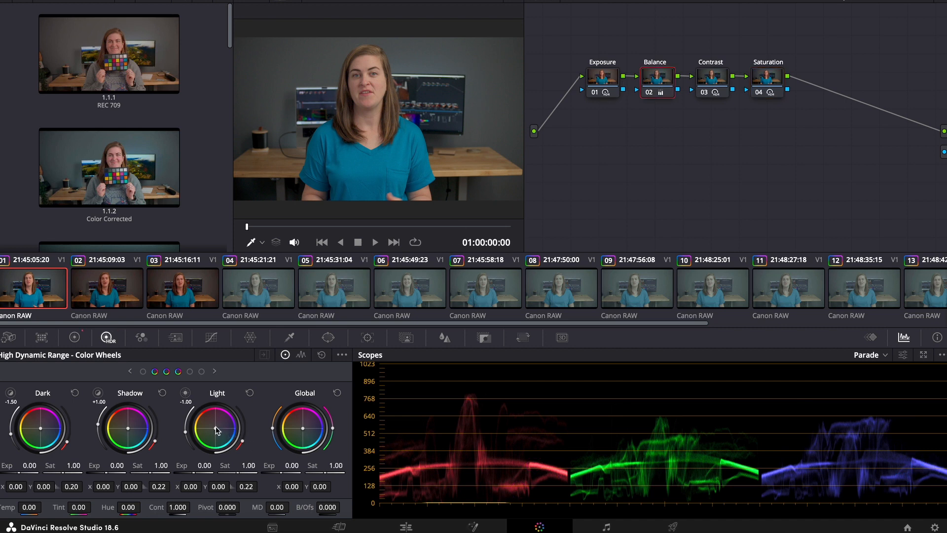
left_click_drag(217, 432, 217, 431)
left_click(608, 84)
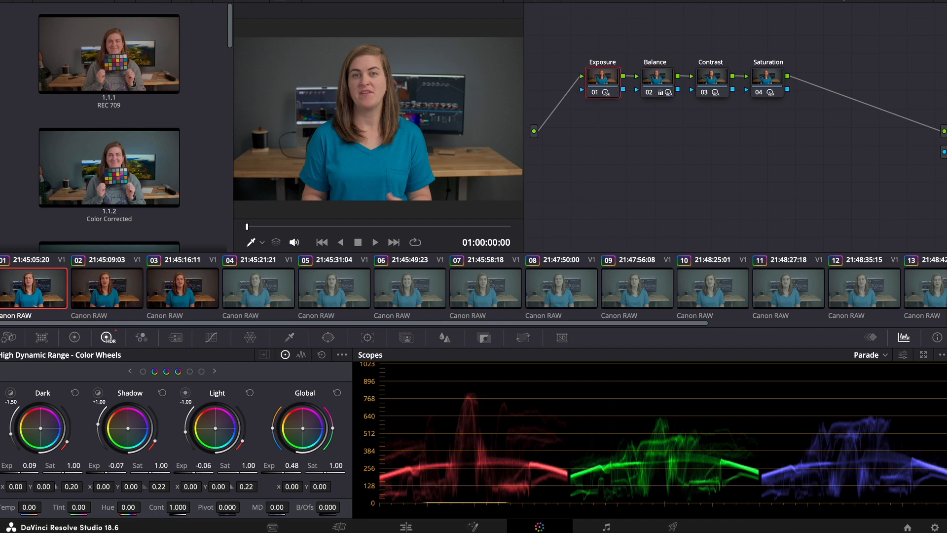
left_click_drag(203, 465, 202, 465)
Step: Set the Saturation node's Light saturation to 1.06 and refine the Balance node's Light color balance to X 0.00, Y 0.01
left_click(656, 82)
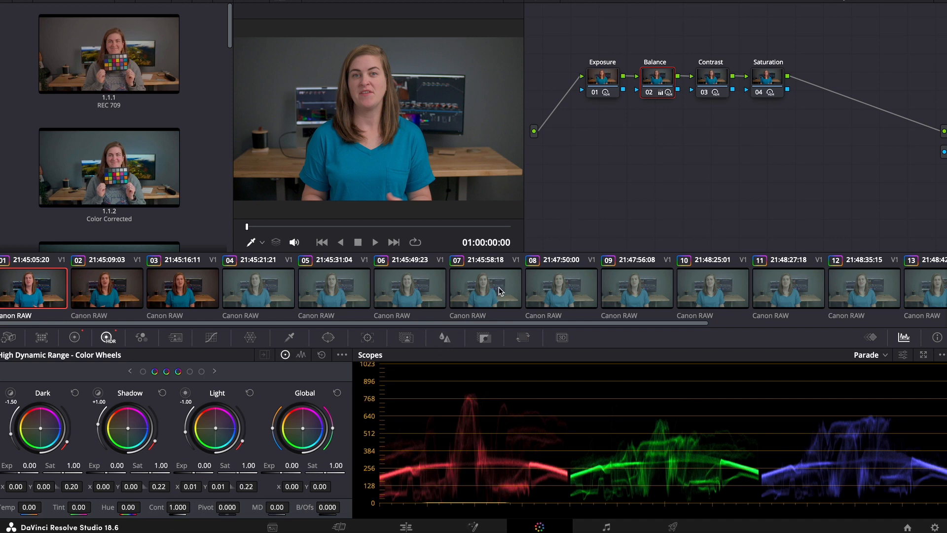
left_click(762, 77)
left_click(661, 82)
Step: Disable and re-enable the Balance, Contrast and Saturation nodes one at a time to compare their effect on the image
left_click(649, 92)
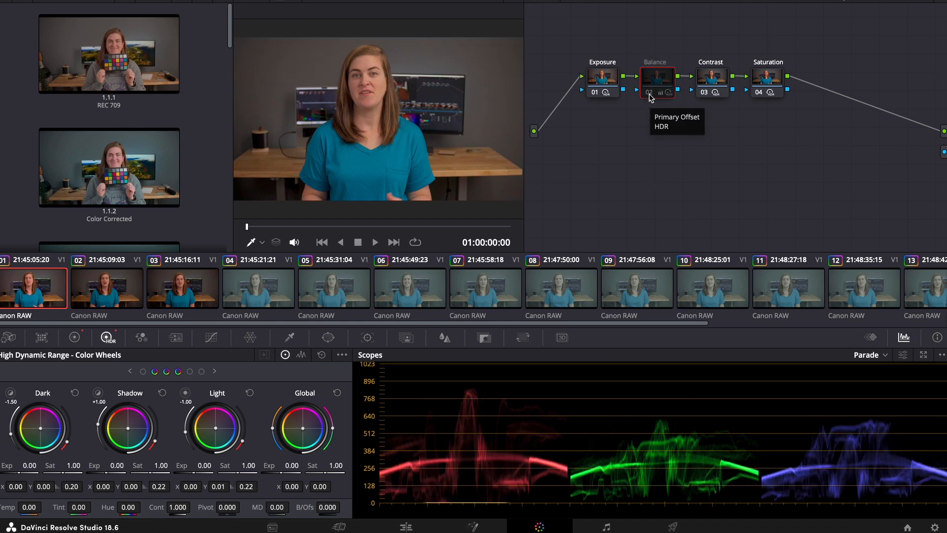
left_click(648, 94)
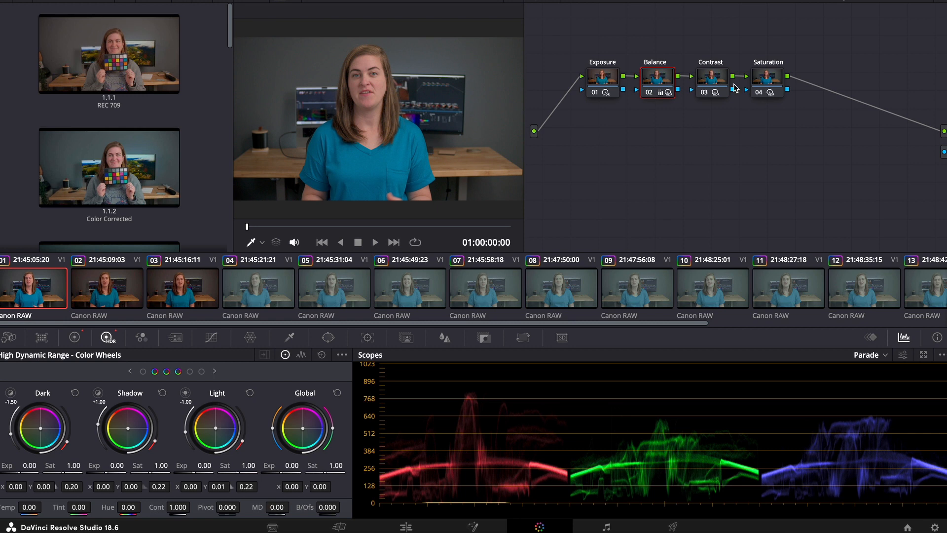
left_click(704, 92)
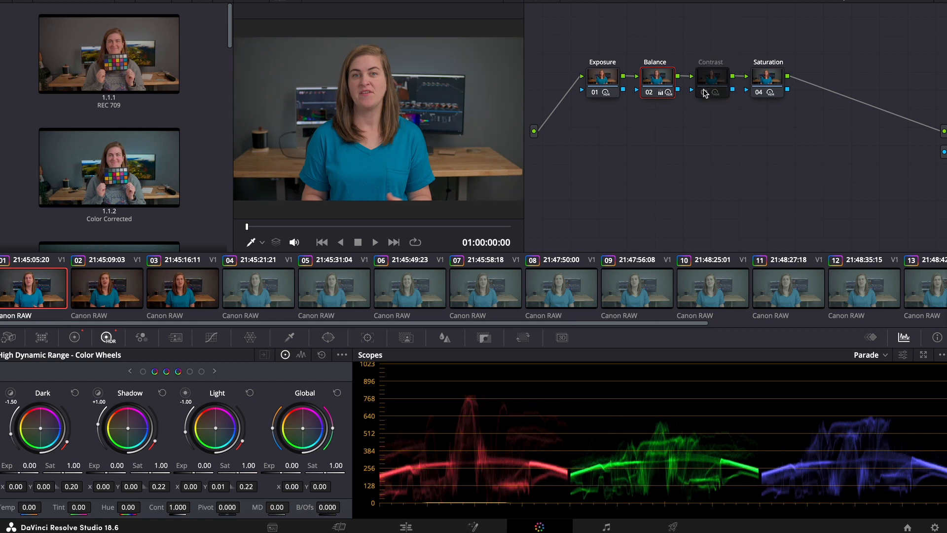
left_click(703, 92)
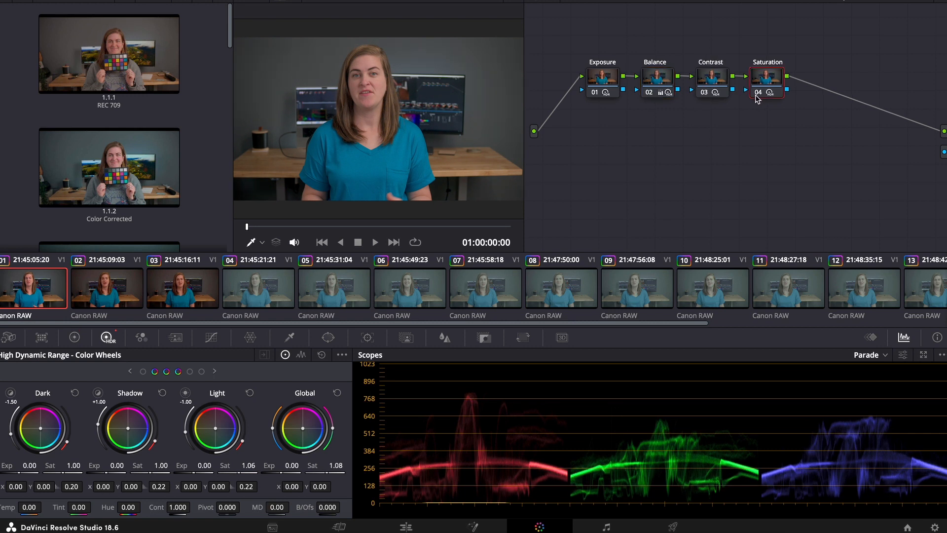
left_click(759, 92)
left_click(758, 92)
Step: Disable all four nodes and re-enable them in order from Exposure to Saturation to review how the correction builds up
left_click(758, 96)
left_click(711, 96)
left_click(654, 95)
left_click(595, 95)
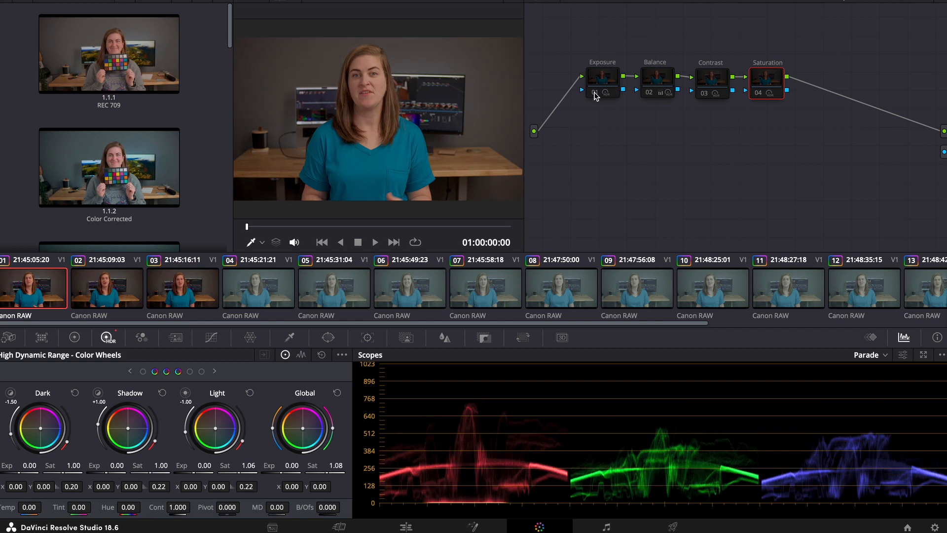
left_click(593, 93)
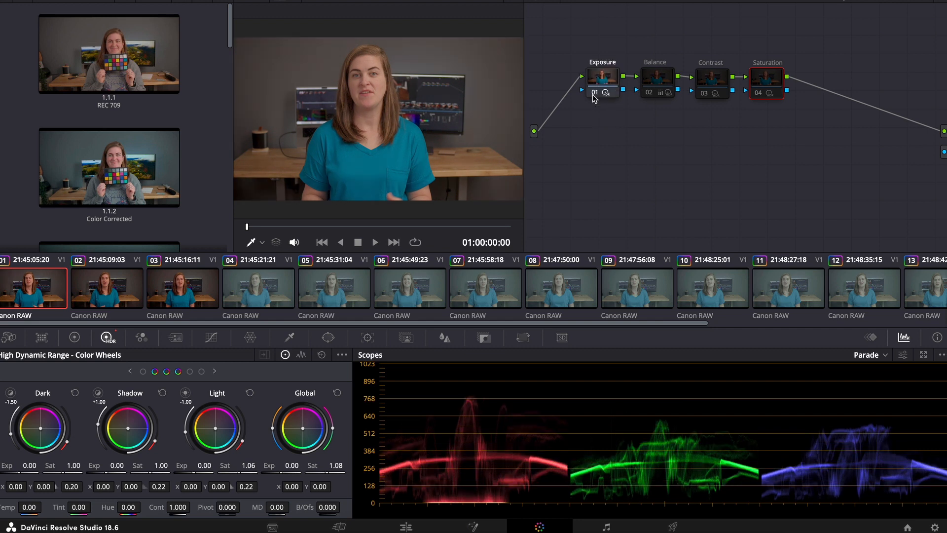
left_click(647, 94)
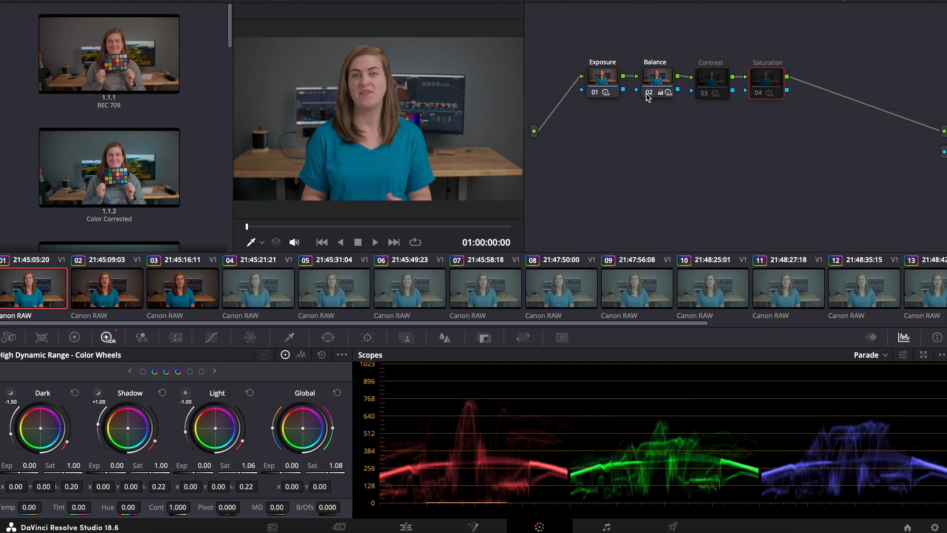
left_click(704, 96)
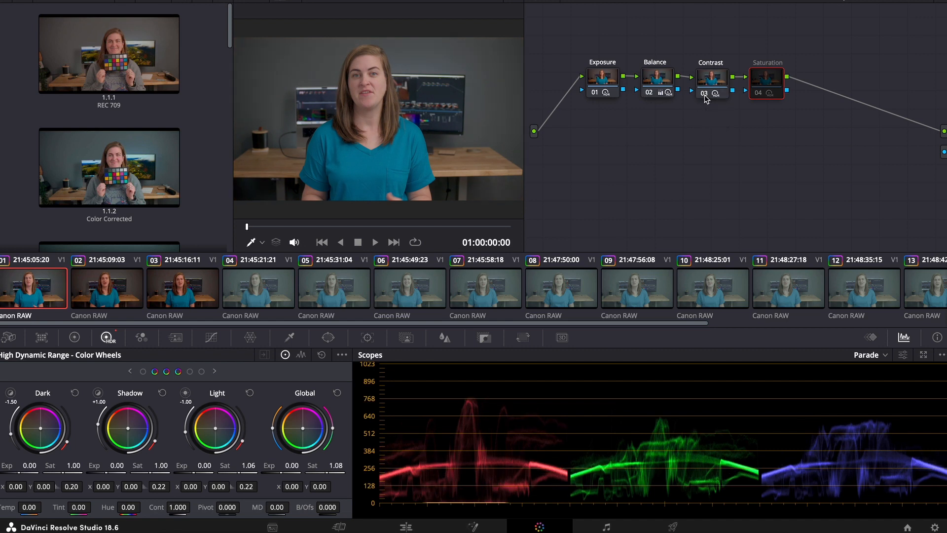
left_click(755, 95)
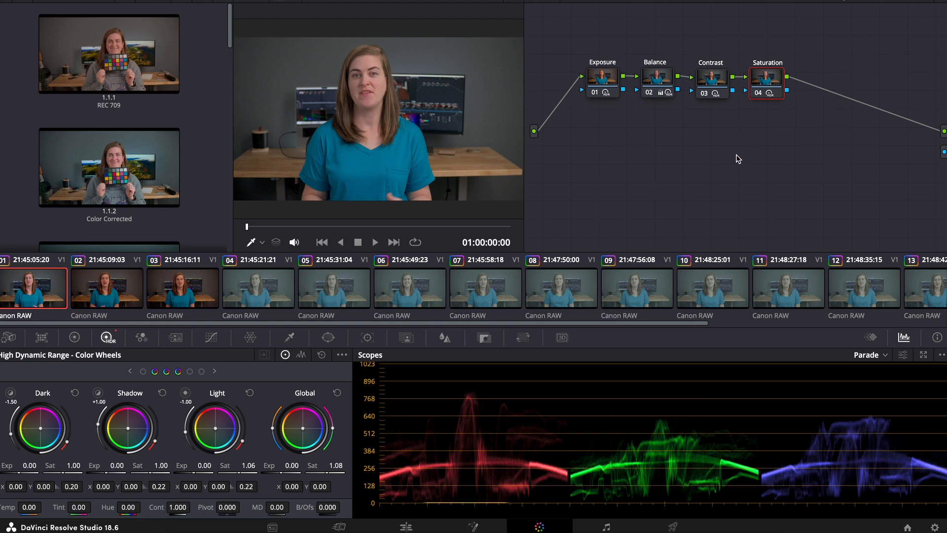
Step: On the Balance node, preview the Dark and Shadow zones and shift their color balance to Y -0.00 for Dark and X 0.01, Y -0.00 for Shadow
left_click(658, 86)
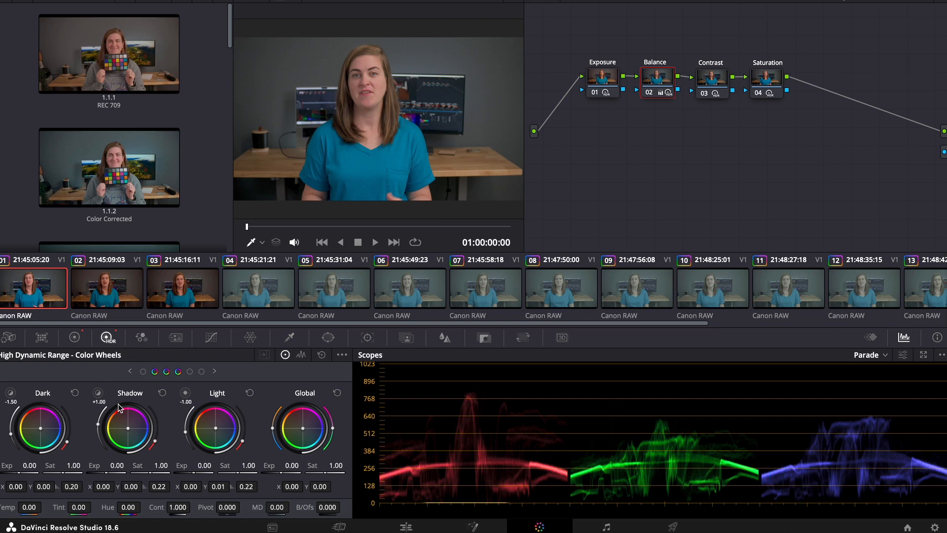
left_click(11, 393)
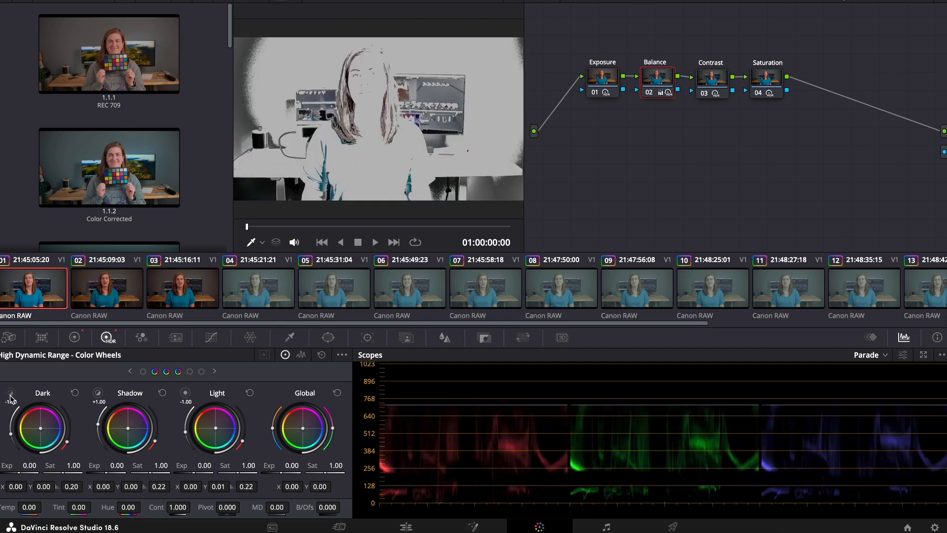
left_click(97, 392)
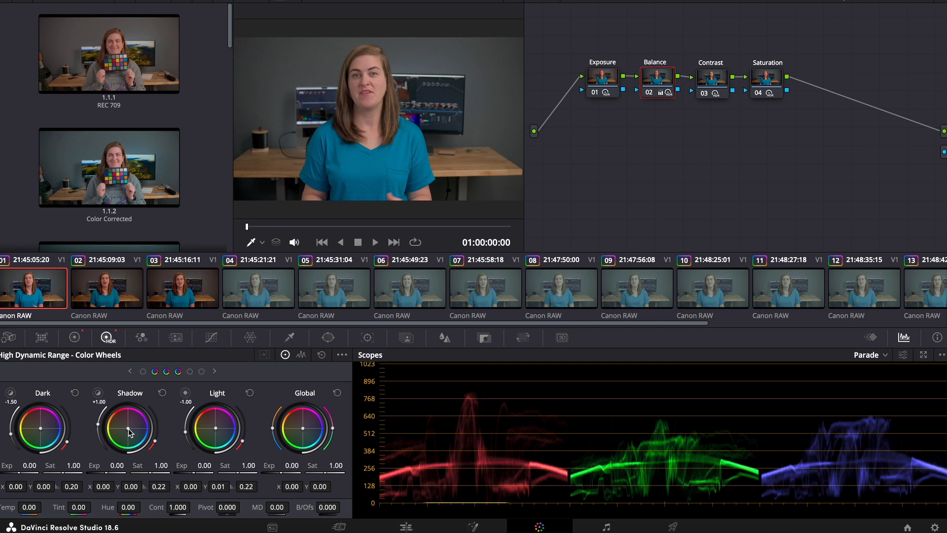
left_click_drag(127, 427, 130, 428)
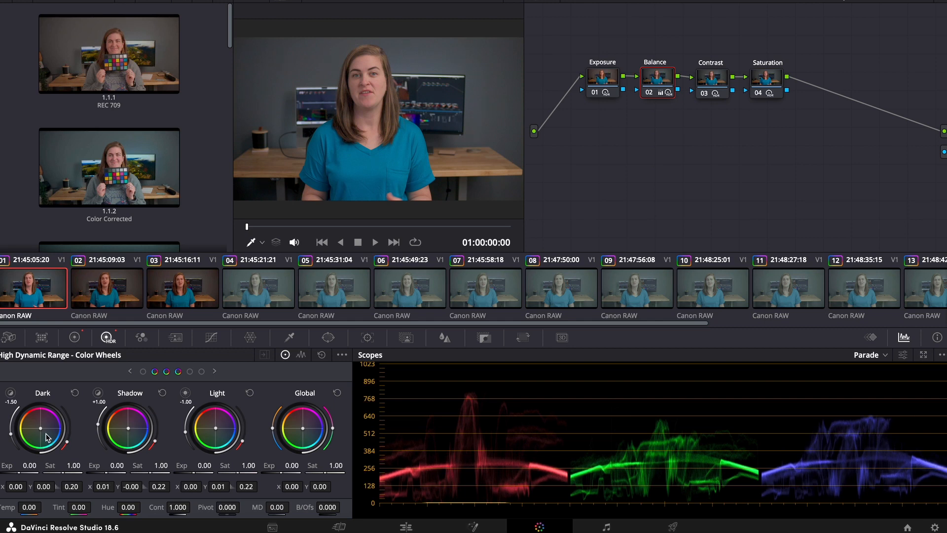
left_click_drag(42, 431, 42, 431)
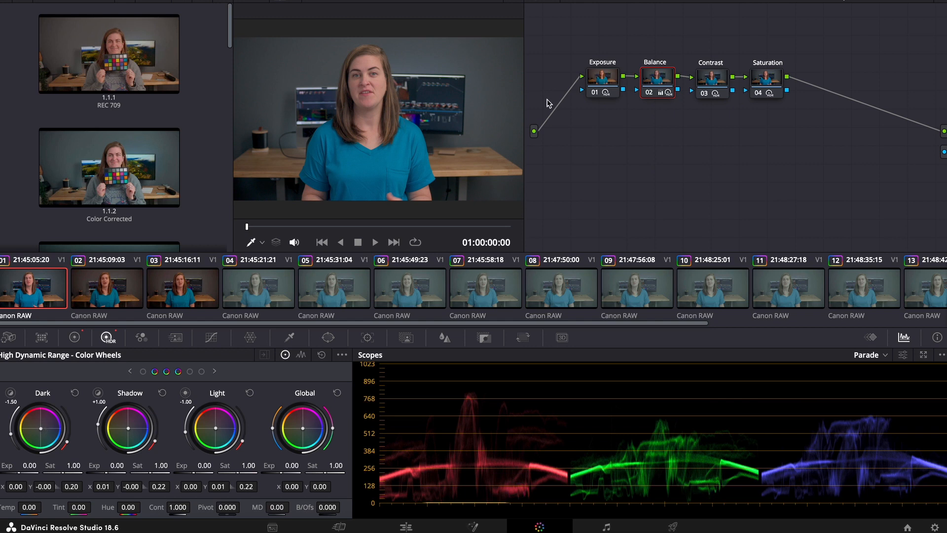
Step: Set the Exposure node's Shadow exposure to 0.05 and the Saturation node's saturation to 1.01 for Dark and 1.03 for Shadow
left_click(602, 83)
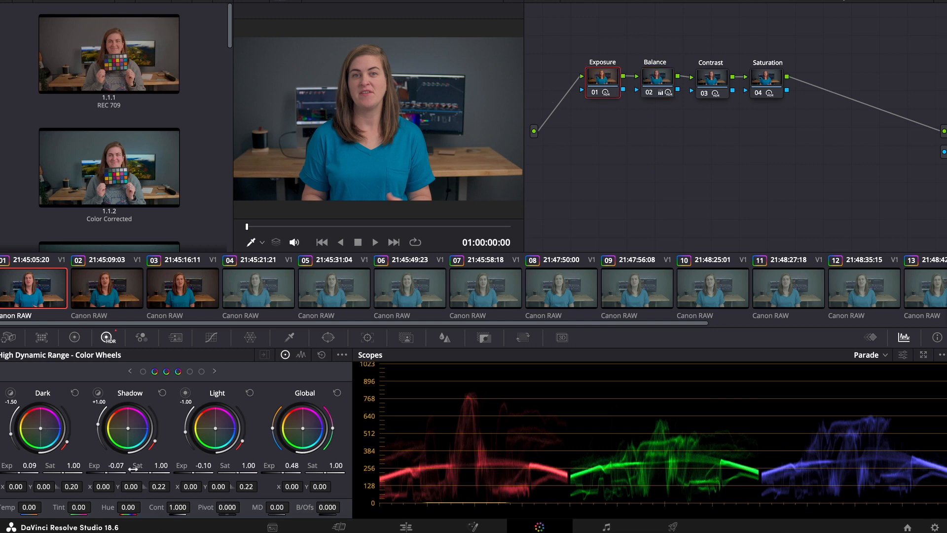
left_click_drag(109, 474, 123, 474)
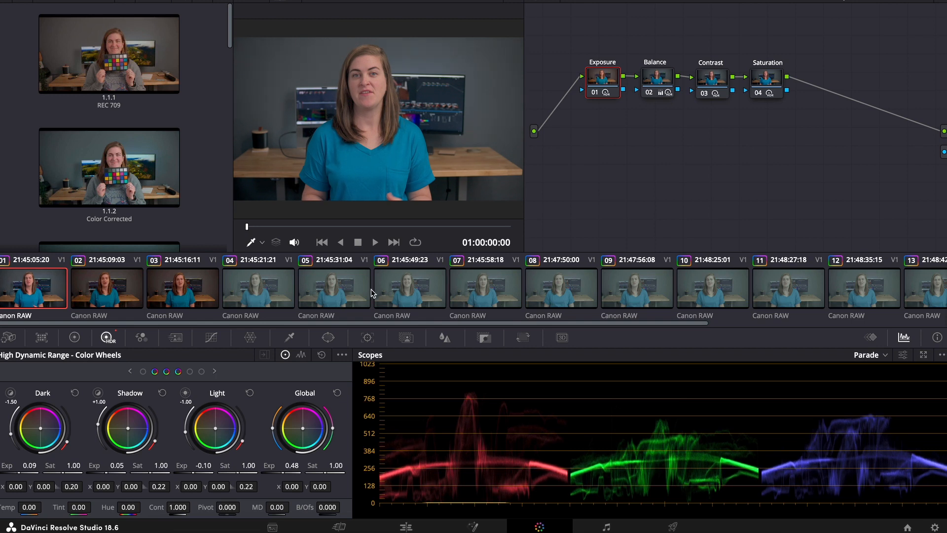
left_click(774, 79)
left_click_drag(74, 474, 75, 474)
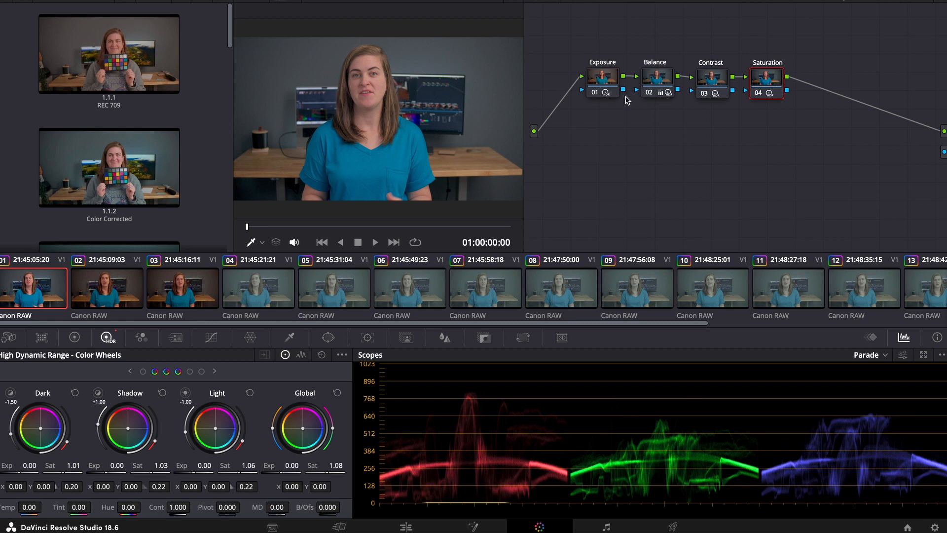
Step: Shift the Balance node's Shadow color balance to X 0.01, Y -0.01
left_click(659, 84)
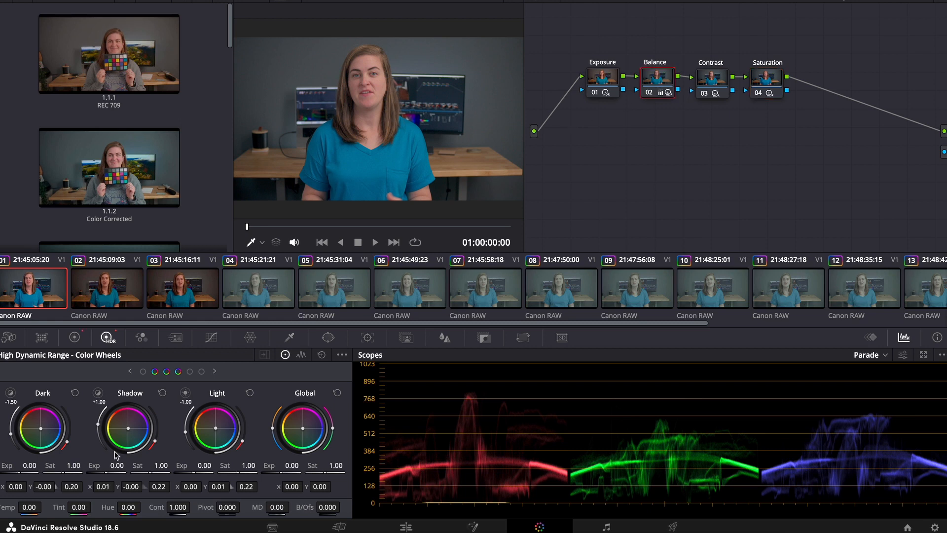
left_click_drag(128, 428, 129, 430)
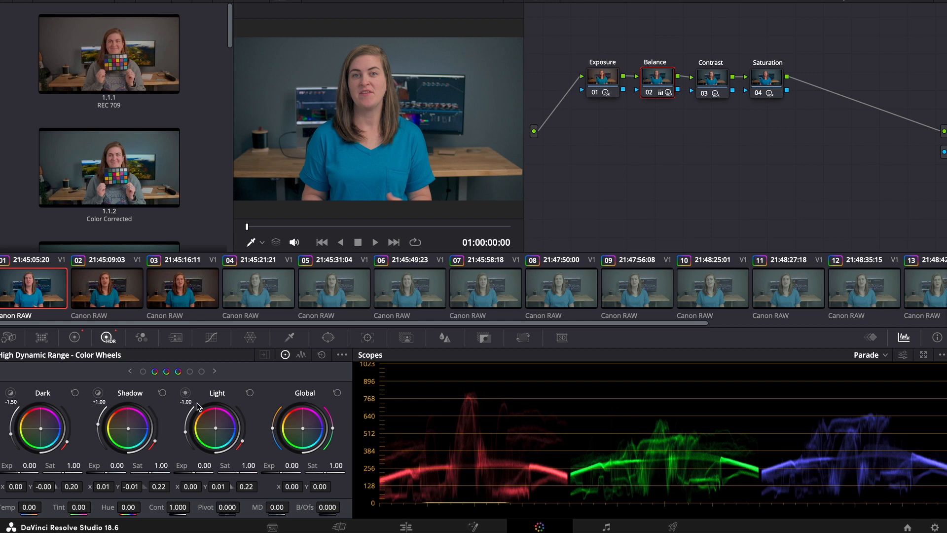
Step: Compare clip 01 with the ungraded clip 02 and grab a still of clip 01's corrected frame
left_click(105, 292)
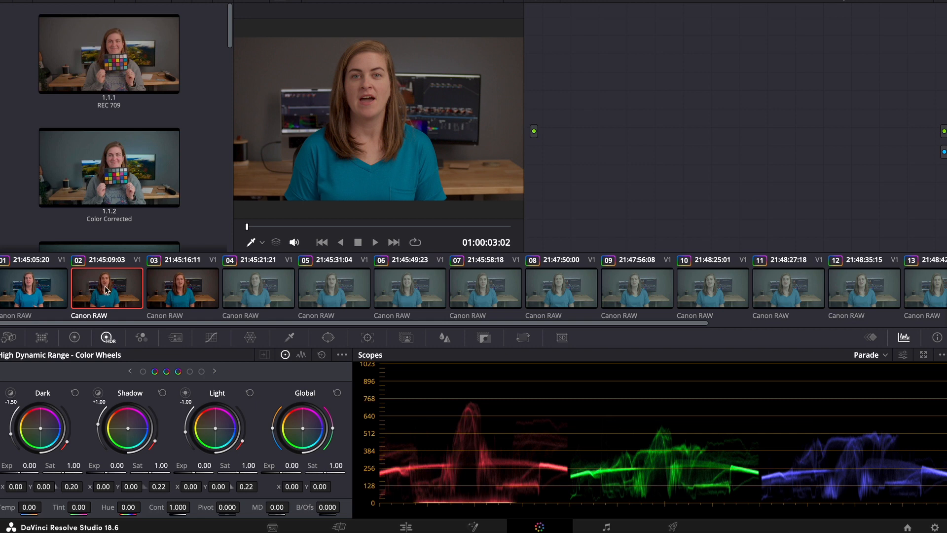
left_click(41, 291)
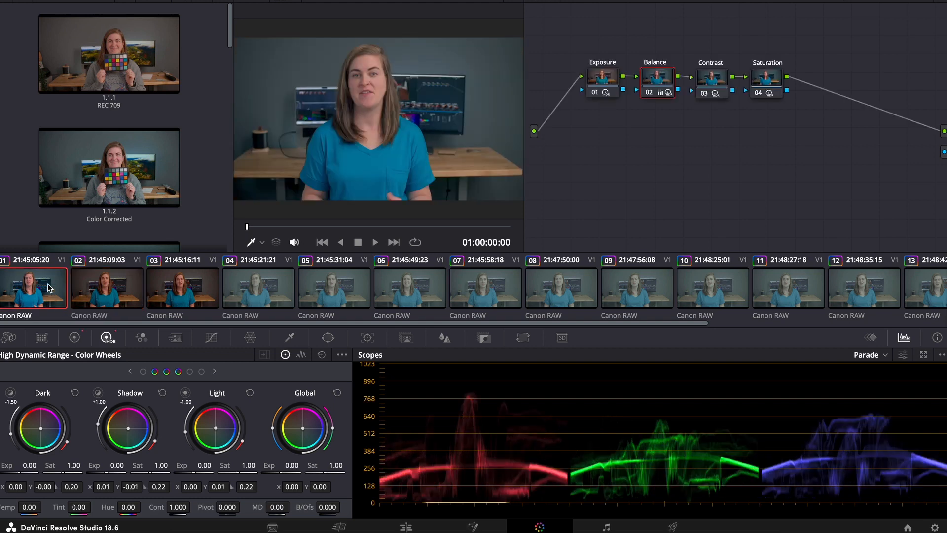
right_click(320, 115)
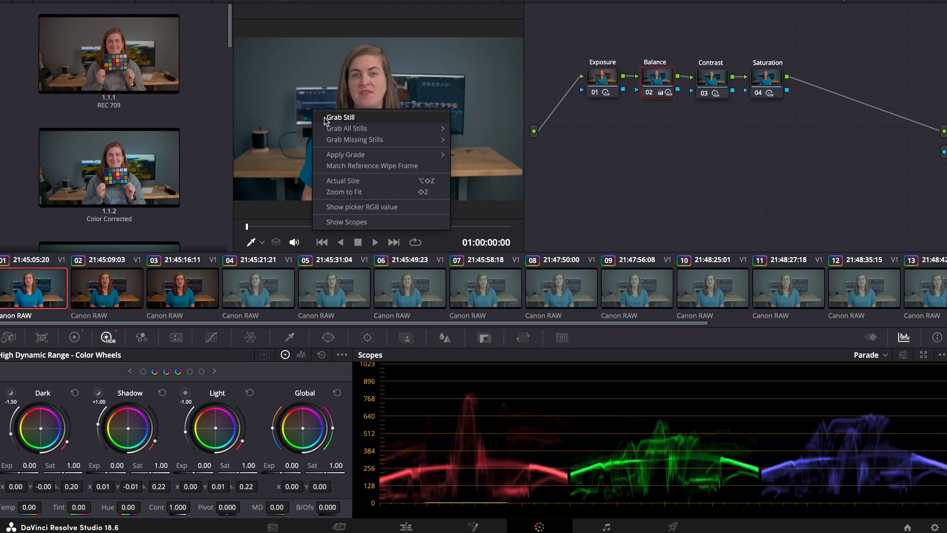
left_click(324, 116)
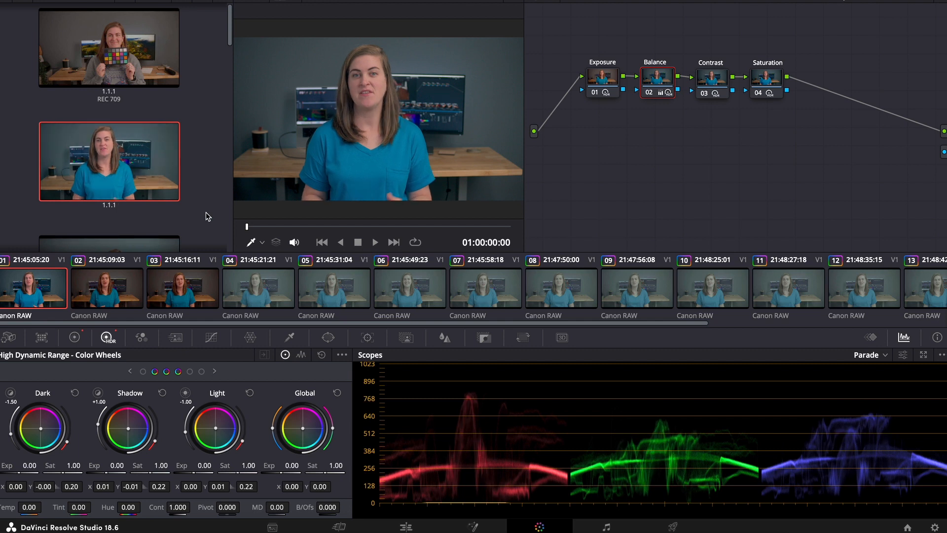
Step: Apply the grade from clip 01's gallery still to clip 02 and return to clip 01
left_click(118, 282)
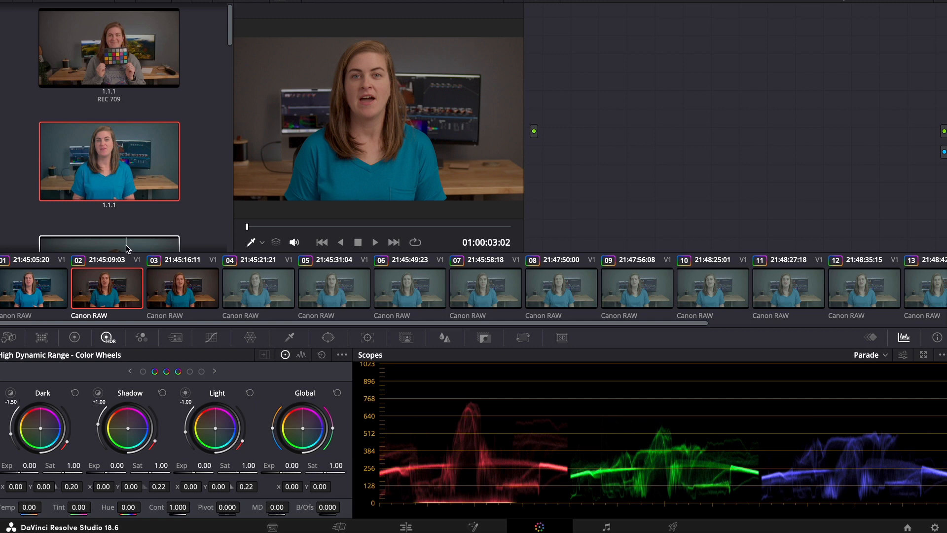
right_click(148, 147)
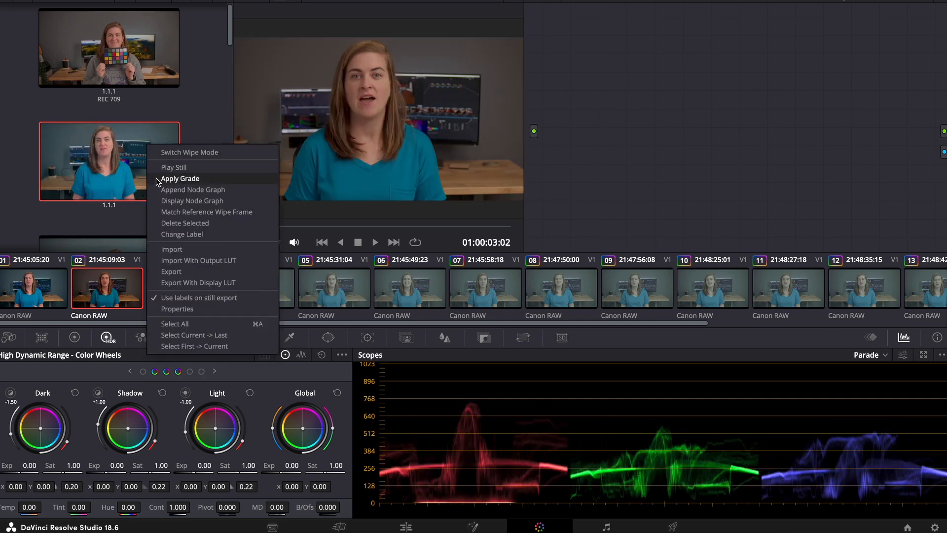
left_click(156, 177)
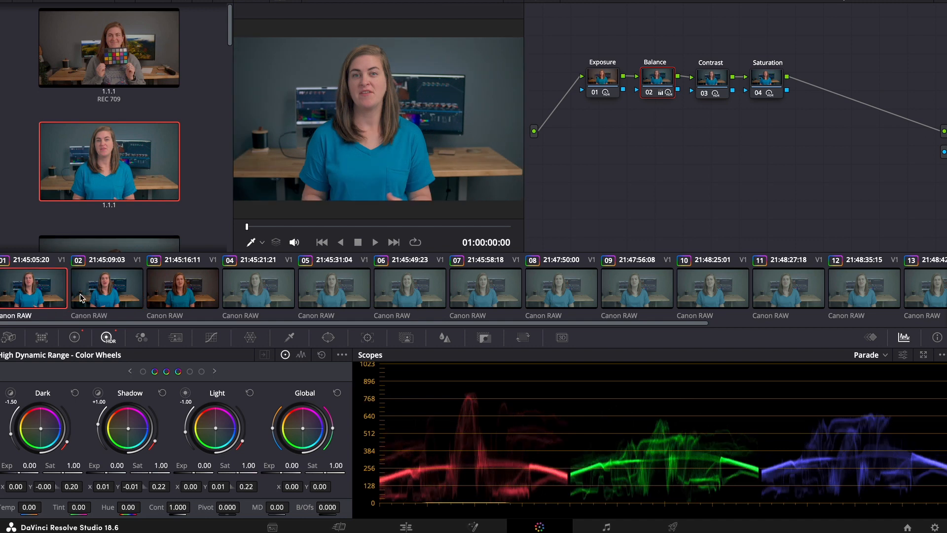
left_click(27, 300)
Step: Set up a Custom Export for delivery and name the output file "Color Demo"
left_click(672, 527)
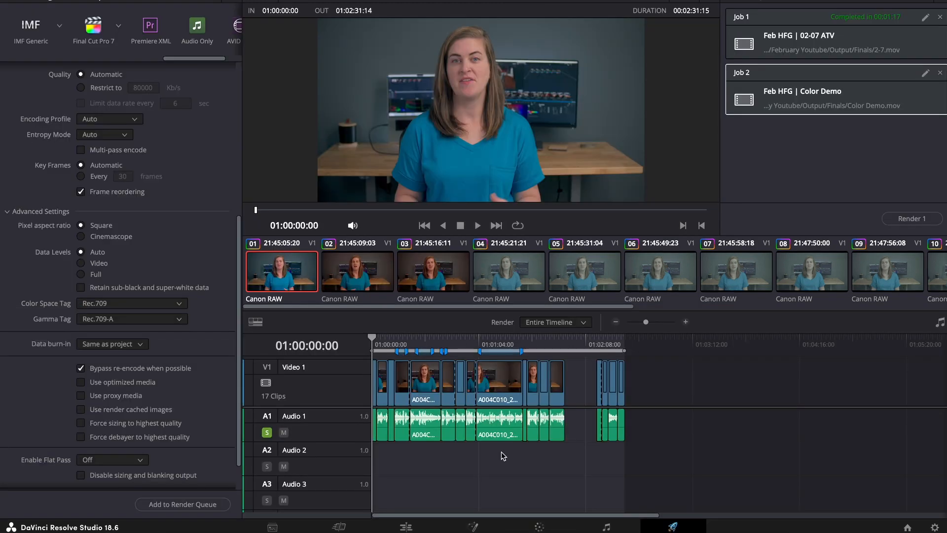
left_click_drag(197, 60, 31, 58)
left_click(20, 44)
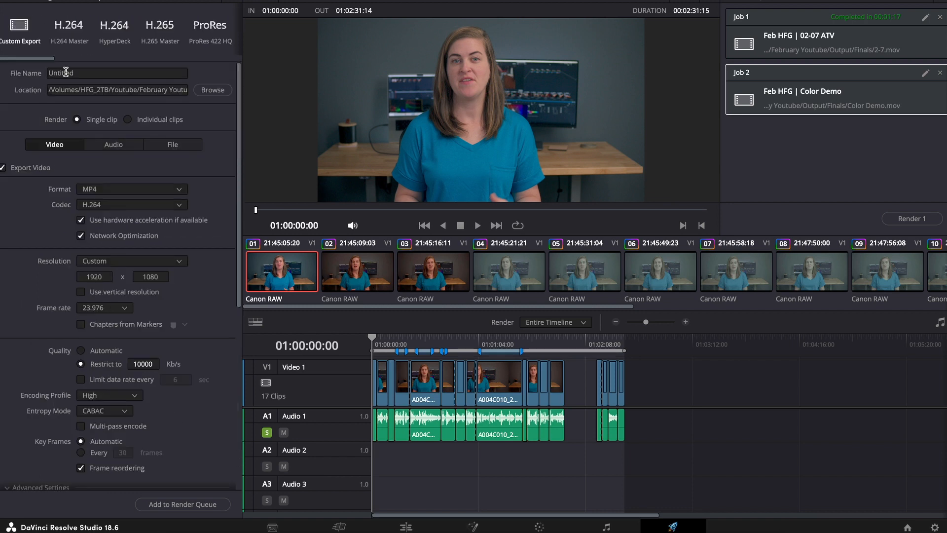
left_click(81, 71)
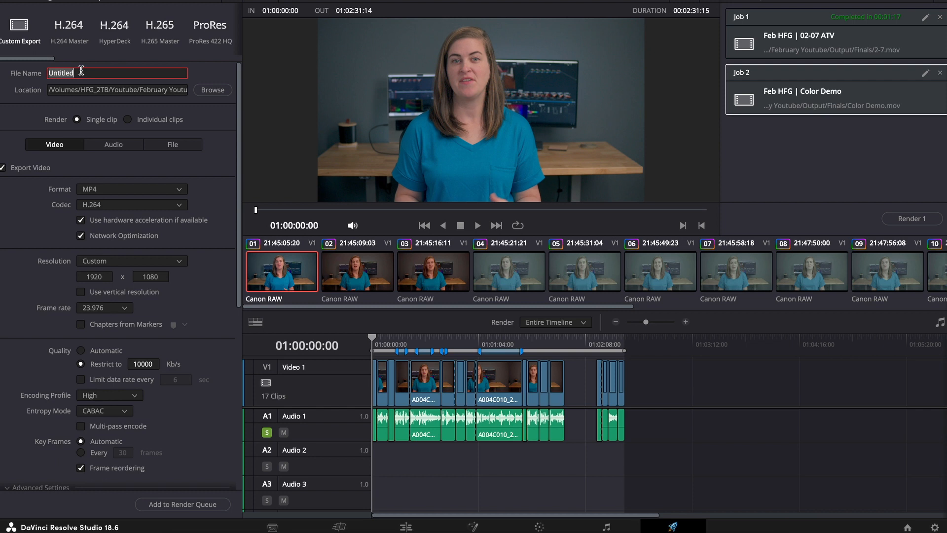
type("Color Demo")
Step: In the export's advanced settings, set the Color Space Tag to Rec.709
scroll(144, 257, "down", 5)
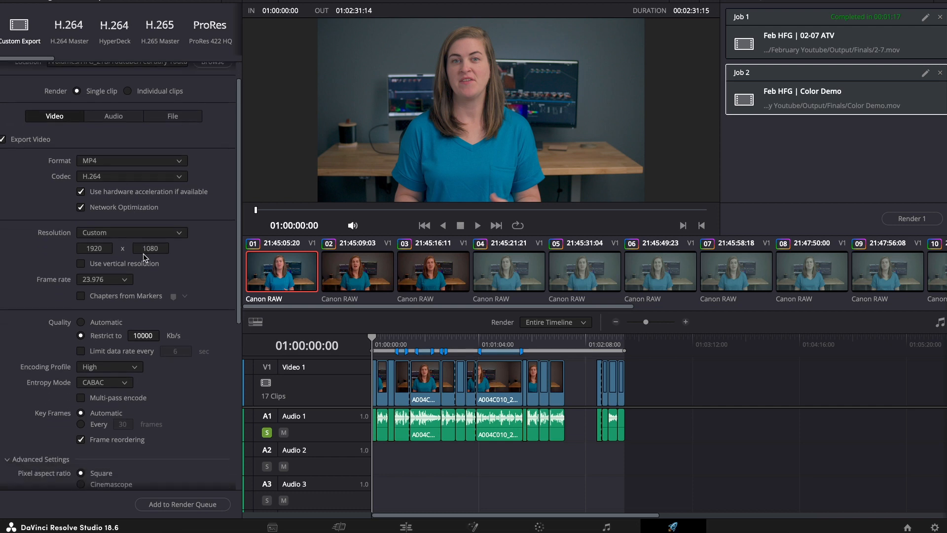
scroll(143, 257, "down", 6)
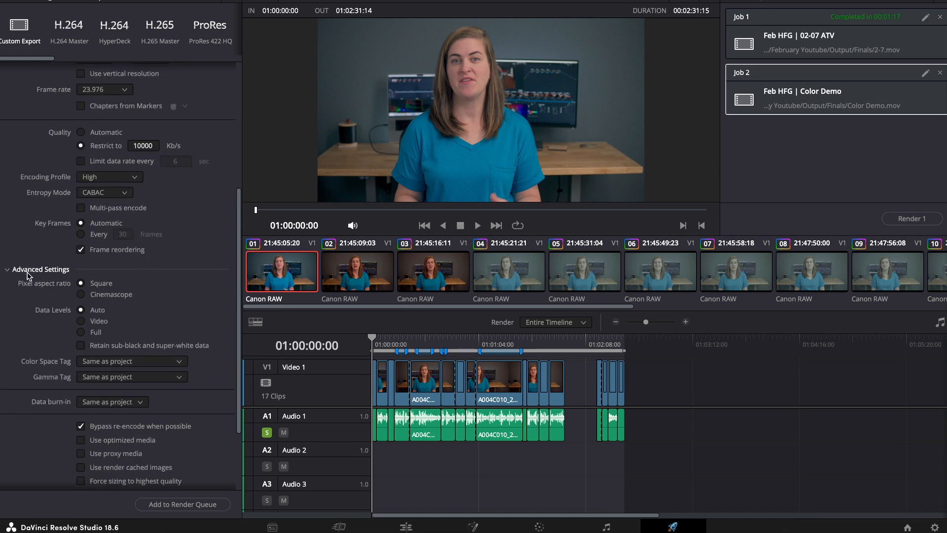
scroll(27, 276, "down", 5)
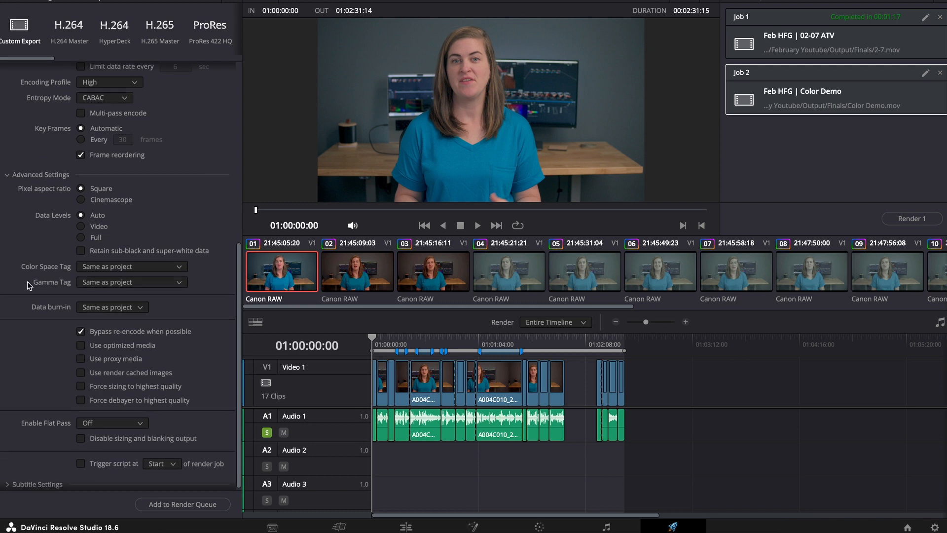
left_click(82, 270)
scroll(113, 343, "down", 5)
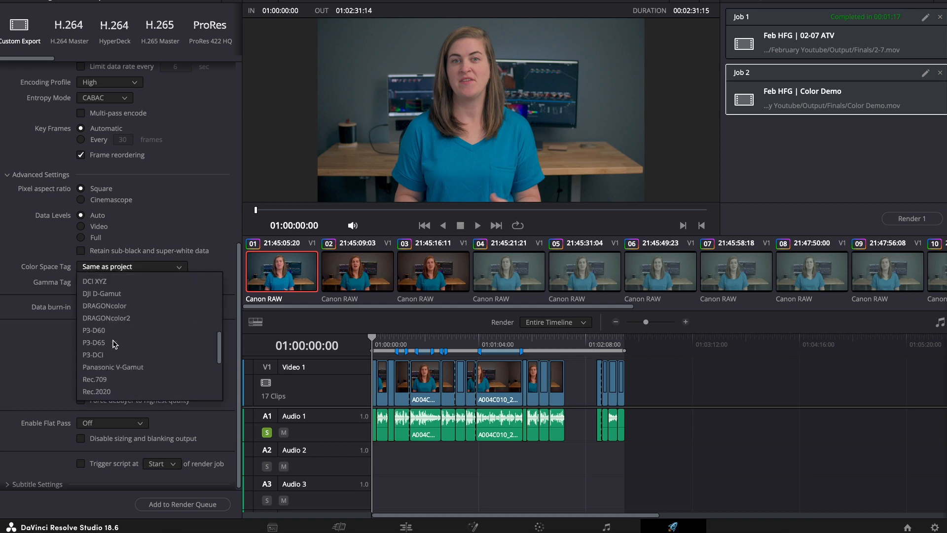
left_click(110, 370)
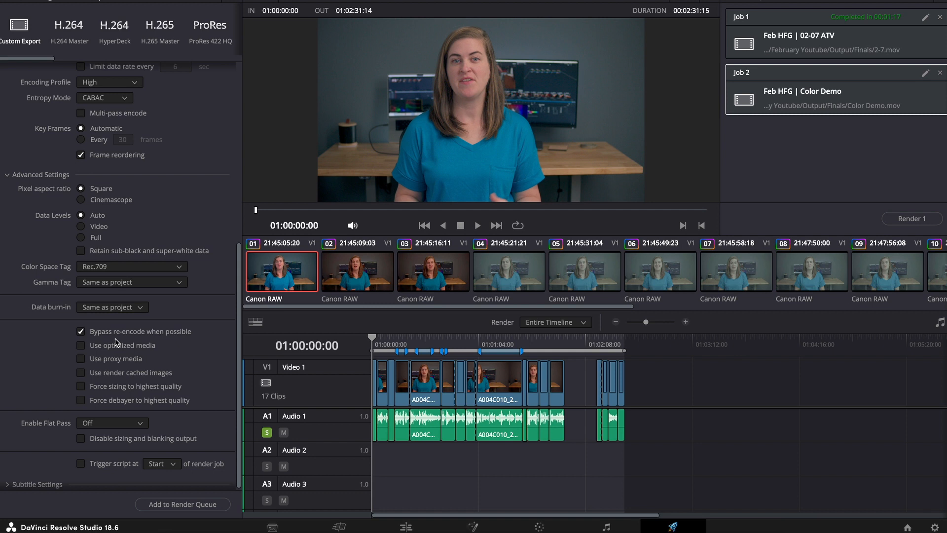
Step: Set the export's Gamma Tag to Rec.709-A and add the job to the render queue
left_click(105, 283)
scroll(137, 369, "down", 15)
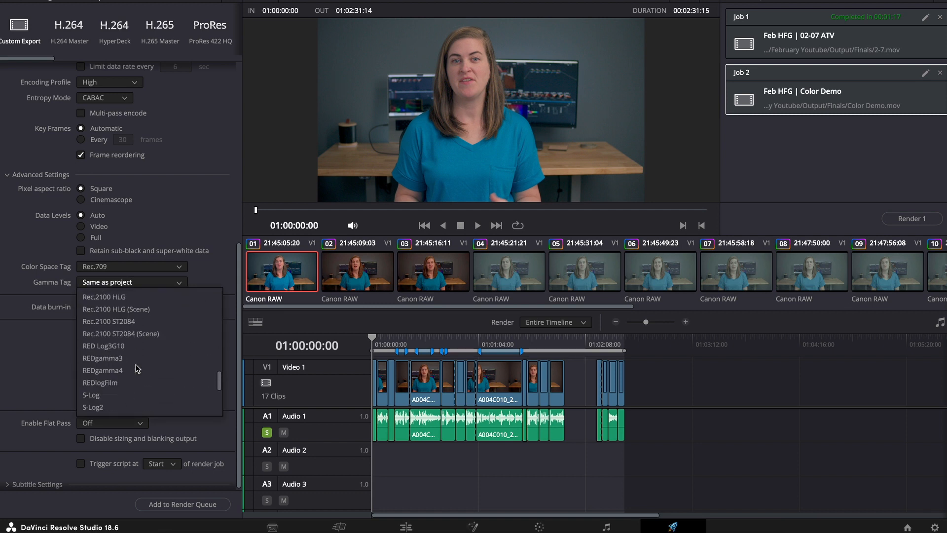
scroll(137, 365, "up", 3)
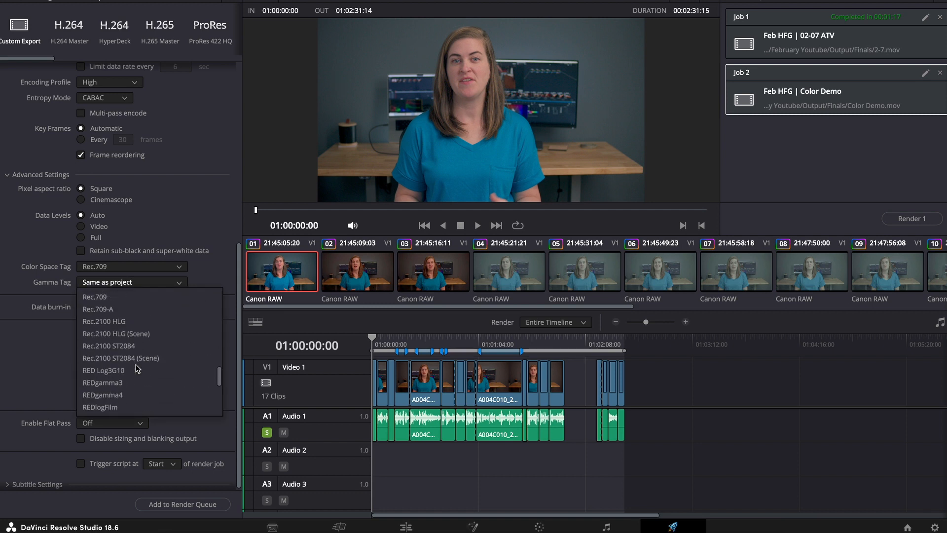
left_click(115, 310)
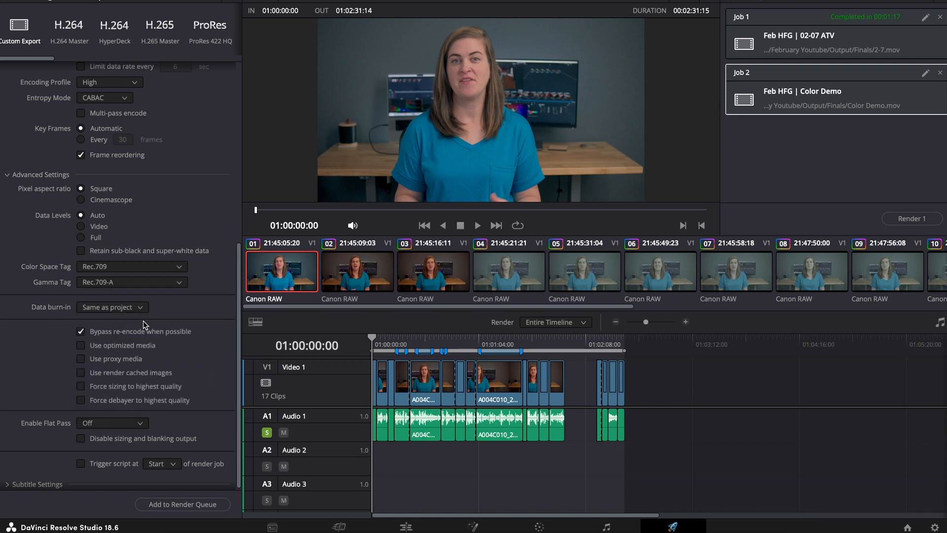
left_click(174, 505)
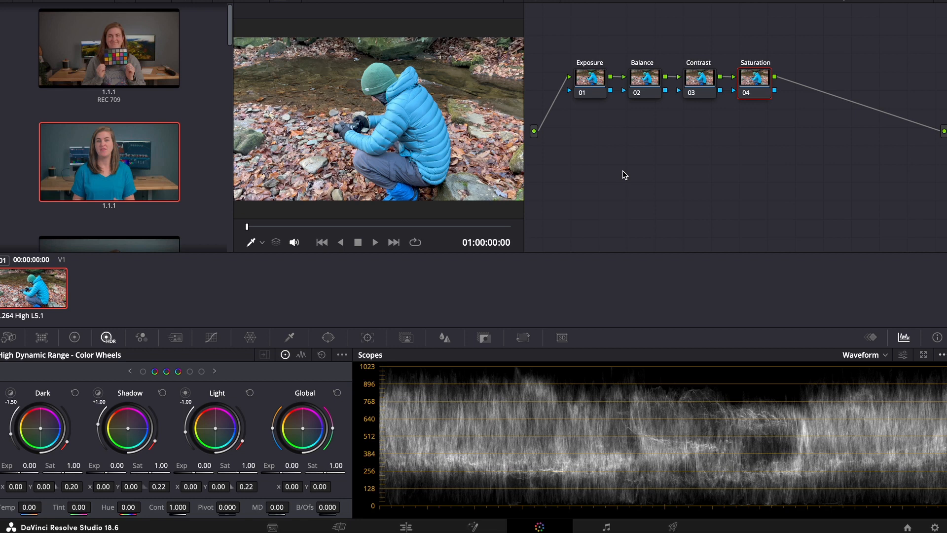
Step: On the H.264 clip's Exposure node, set the Global exposure to -0.07 and the Light exposure to -0.23
left_click(586, 80)
left_click_drag(248, 226, 242, 246)
left_click_drag(303, 475, 283, 476)
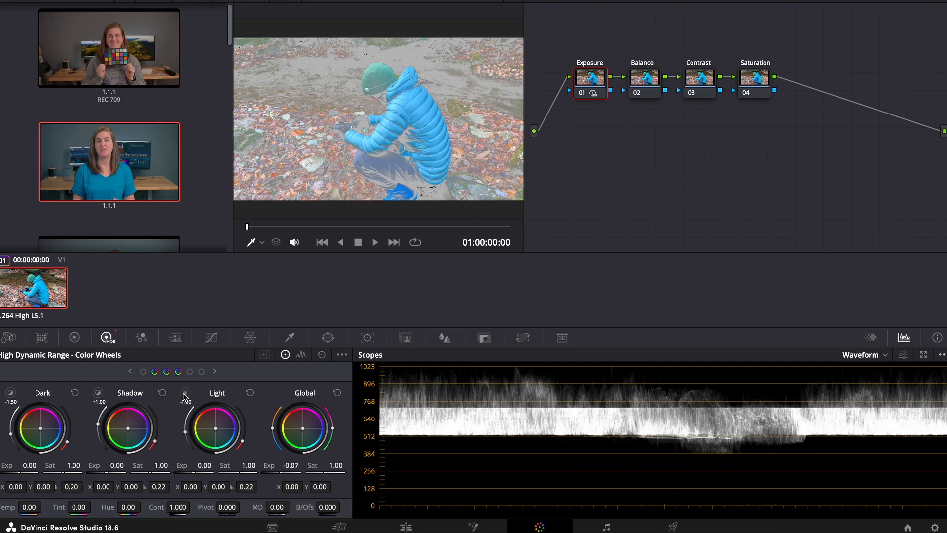
left_click_drag(193, 473, 172, 473)
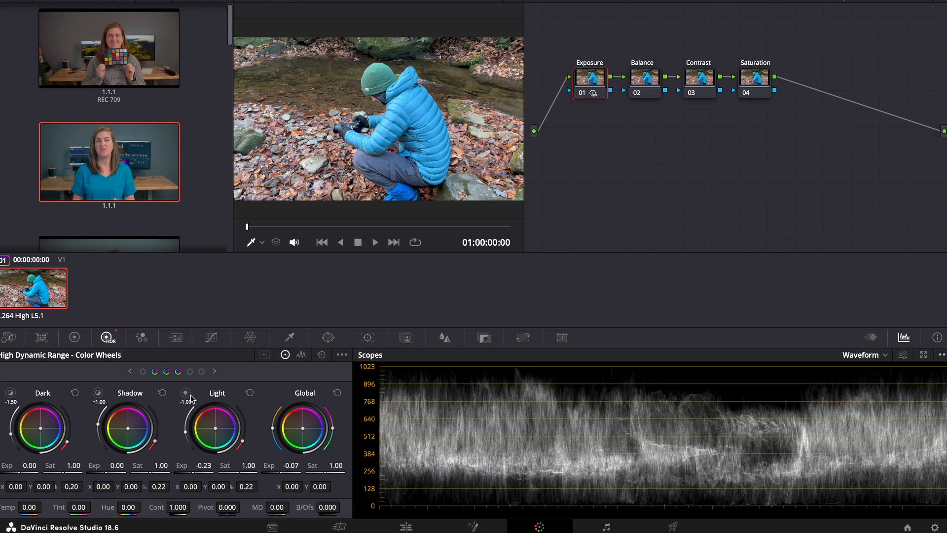
Step: At the clip's last frame, preview the Dark, Shadow and Light zones and set the Exposure node's Shadow exposure to -0.04
left_click_drag(375, 227, 535, 237)
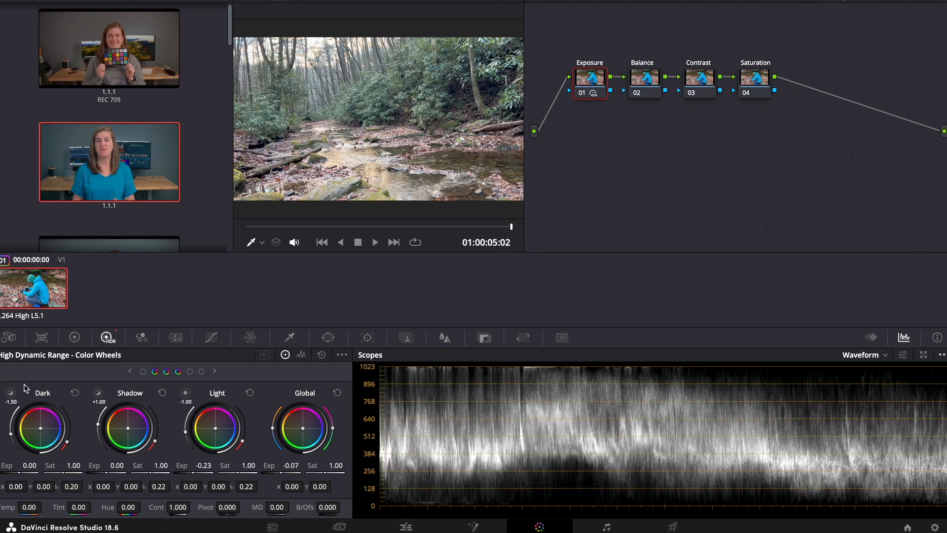
left_click(9, 394)
left_click(98, 395)
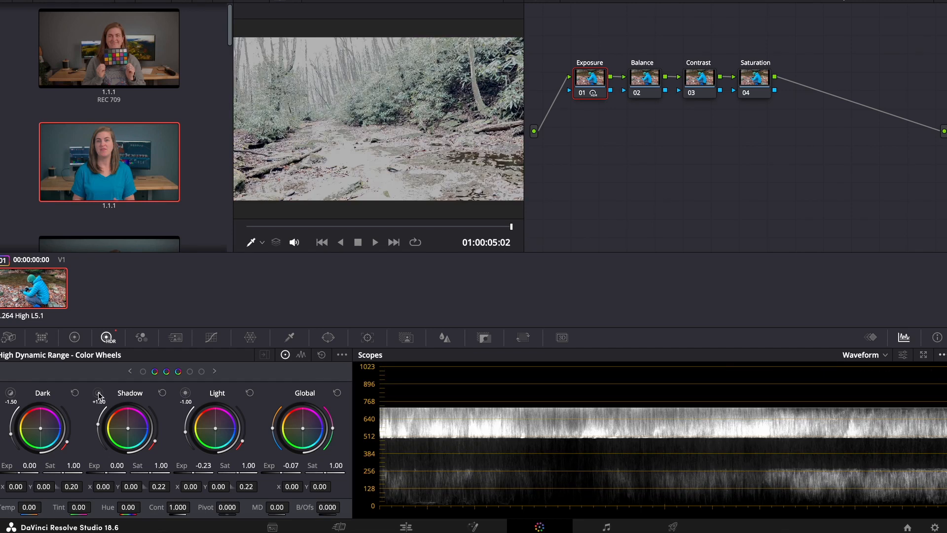
left_click(185, 395)
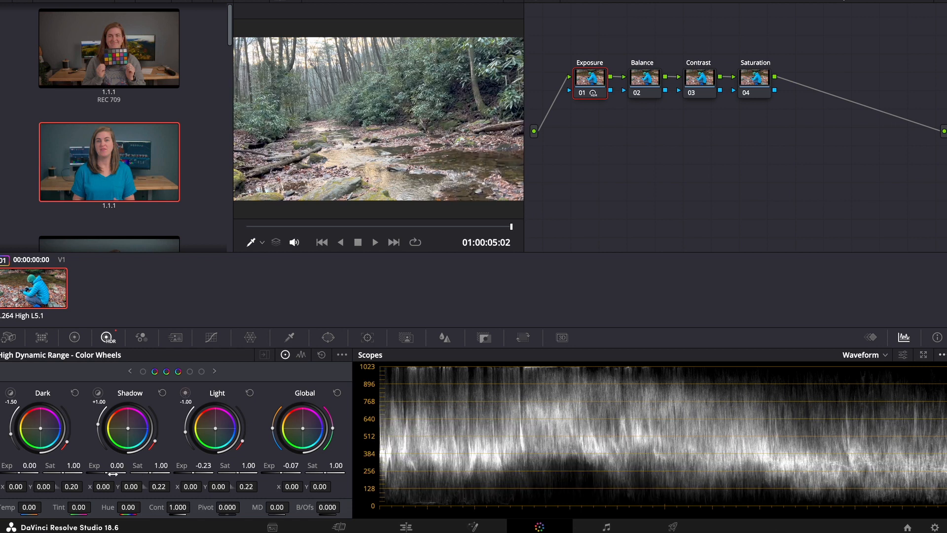
left_click_drag(108, 473, 107, 472)
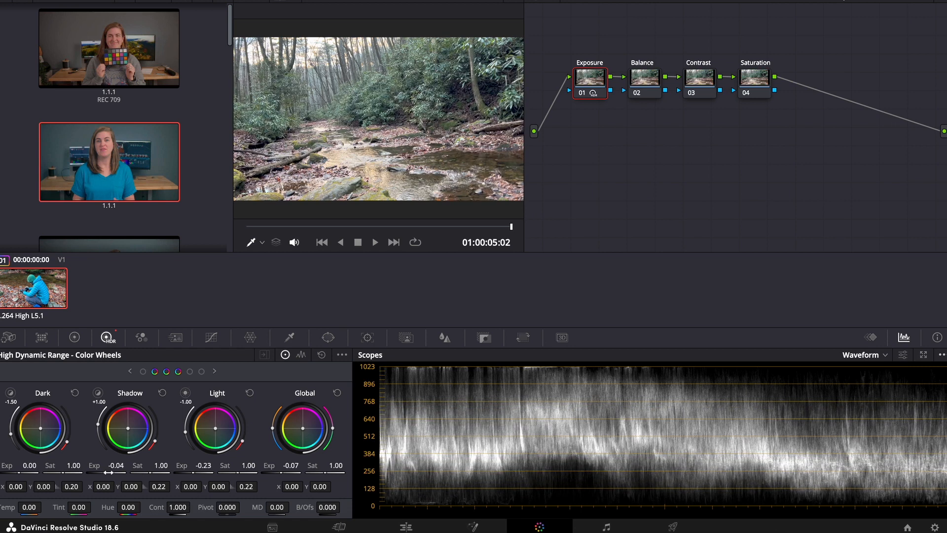
Step: Preview the Specular zone and lower its exposure to -2.13 on the Exposure node
left_click(214, 372)
left_click(213, 372)
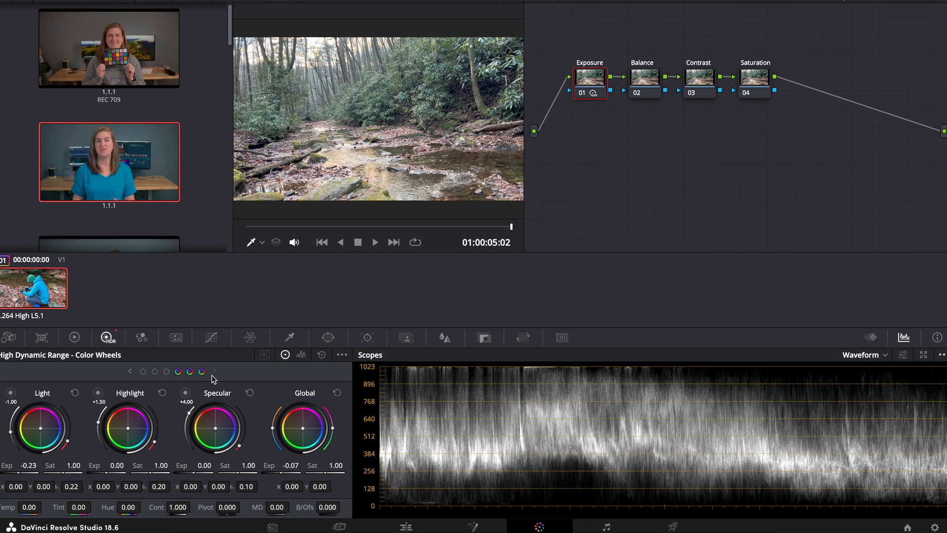
left_click(185, 393)
left_click_drag(190, 473, 140, 461)
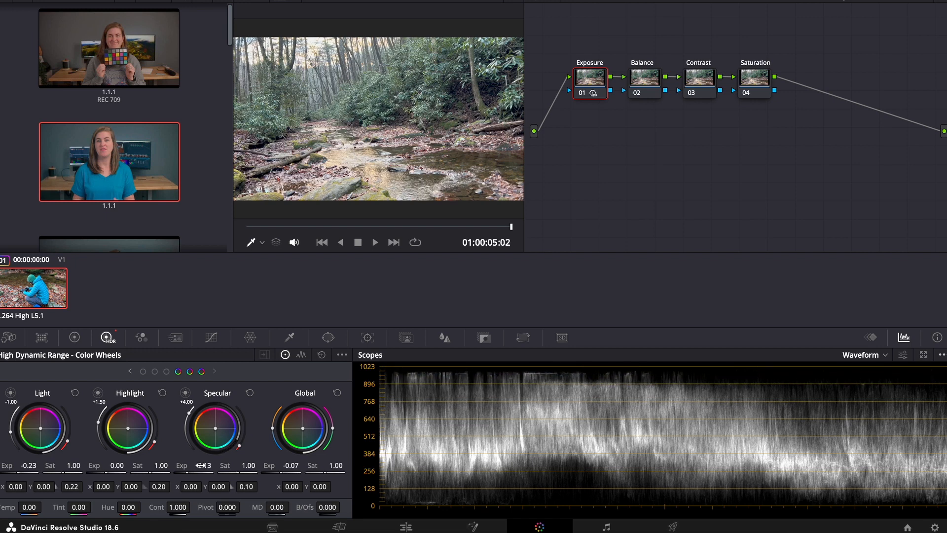
left_click(186, 397)
left_click(185, 396)
Step: Toggle the Exposure node off and on to compare the creek shot before and after the correction
left_click(581, 94)
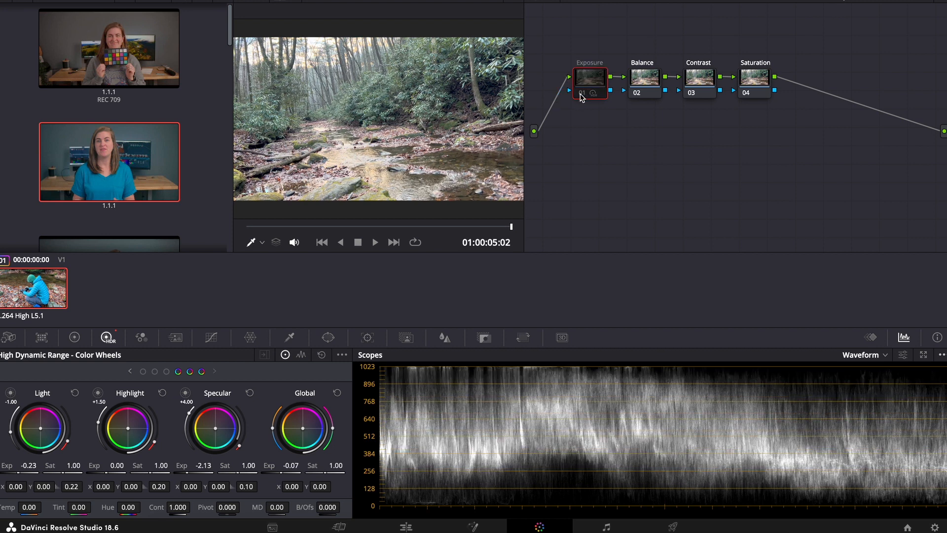
left_click(582, 96)
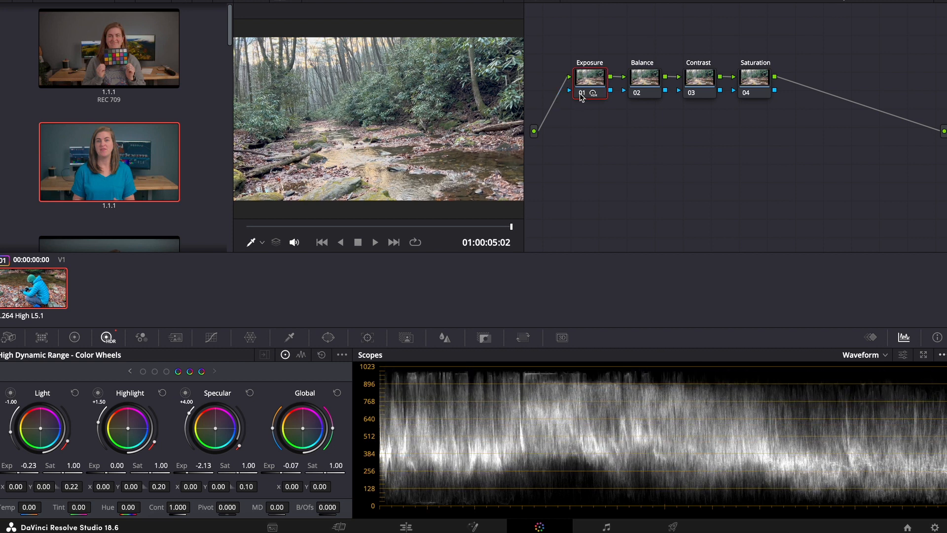
left_click(581, 95)
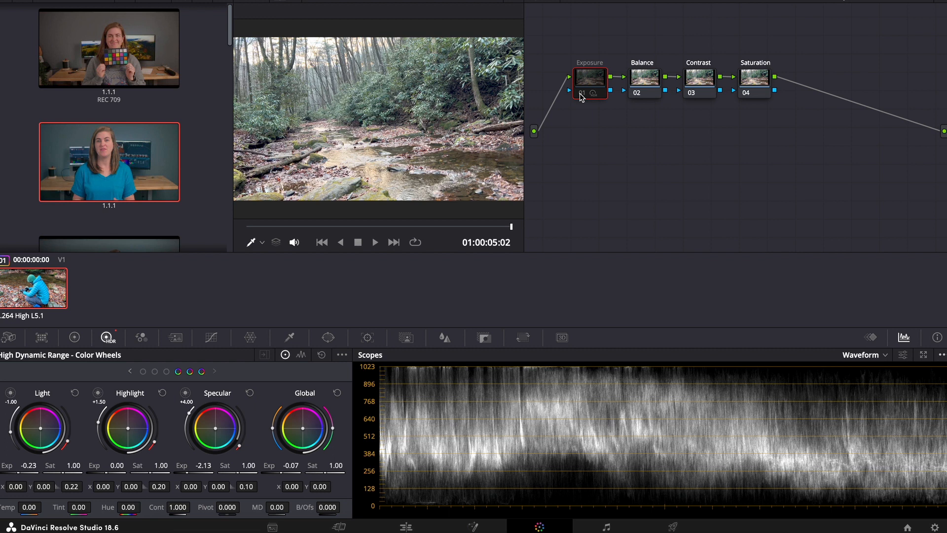
left_click(582, 95)
Step: Switch the scopes to Parade and set the Balance node's primary Offset to red 23.96, green 23.08 and blue 23.72
left_click(644, 83)
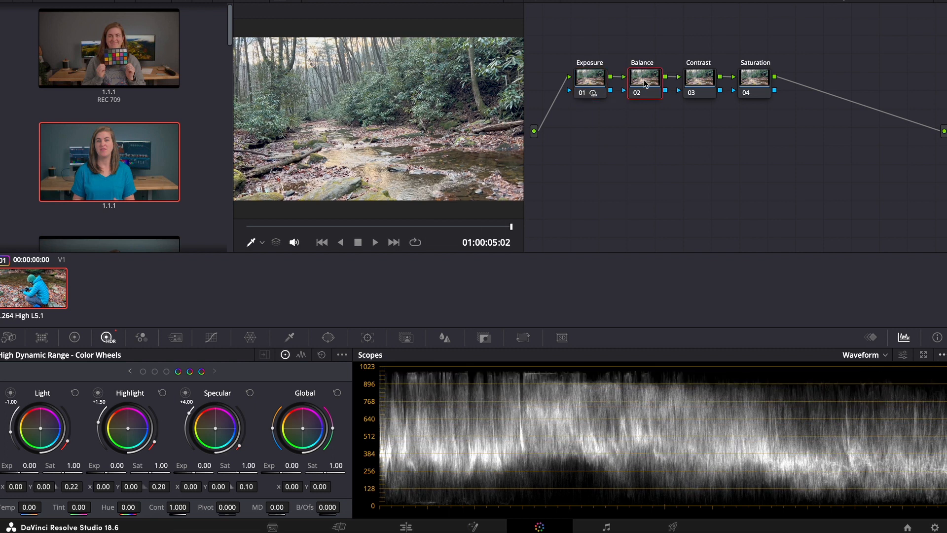
left_click(867, 356)
left_click(867, 373)
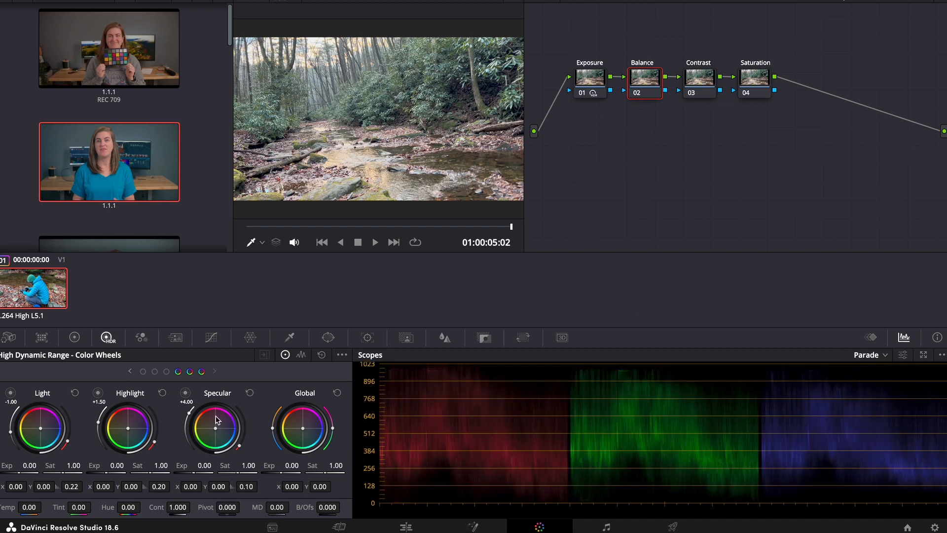
left_click(74, 337)
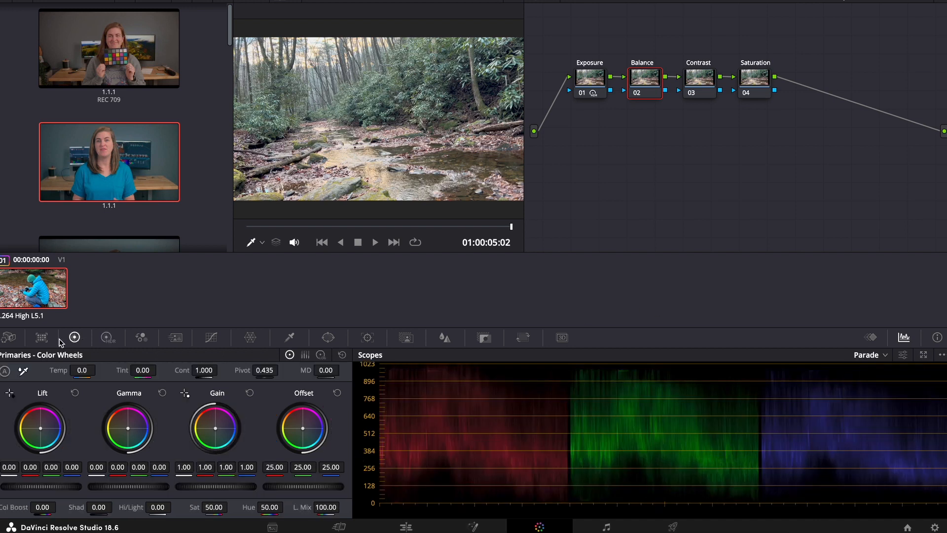
mouse_move(273, 468)
left_mouse_down()
mouse_move(261, 467)
mouse_move(329, 466)
left_mouse_up()
mouse_move(281, 471)
left_mouse_down()
mouse_move(271, 471)
mouse_move(290, 471)
left_mouse_up()
left_click_drag(331, 471, 315, 471)
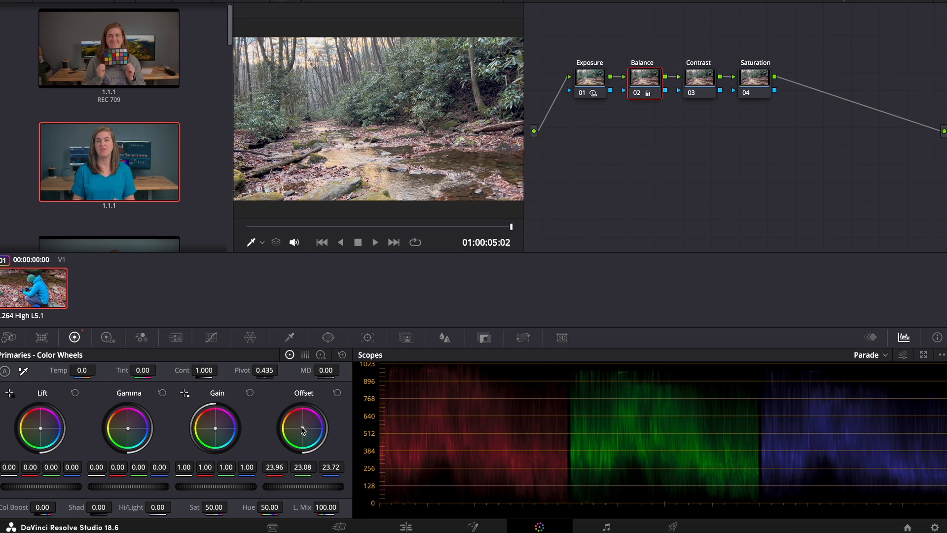
Step: Slightly shift the Balance node's HDR color balance for the Global, Light and Highlight zones, previewing the zones along the way
left_click(115, 339)
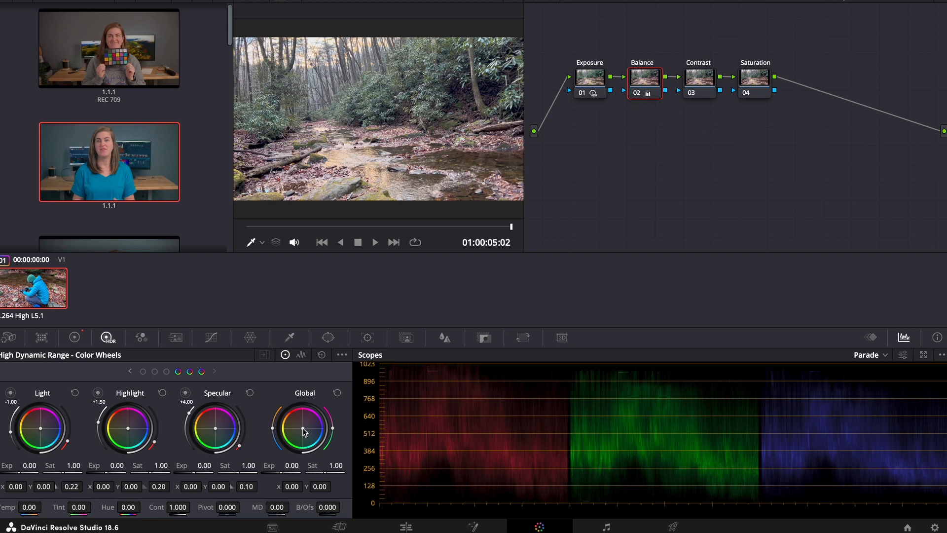
left_click_drag(304, 432, 304, 431)
mouse_move(10, 397)
left_click_drag(41, 430, 40, 431)
left_click_drag(186, 393, 184, 396)
left_click(98, 392)
left_click_drag(135, 432, 136, 433)
Step: Set the Contrast node's contrast to 1.022 and the Saturation node's saturation to 1.04 for Global and 1.13 for Light
left_click(701, 81)
left_click_drag(177, 507, 175, 507)
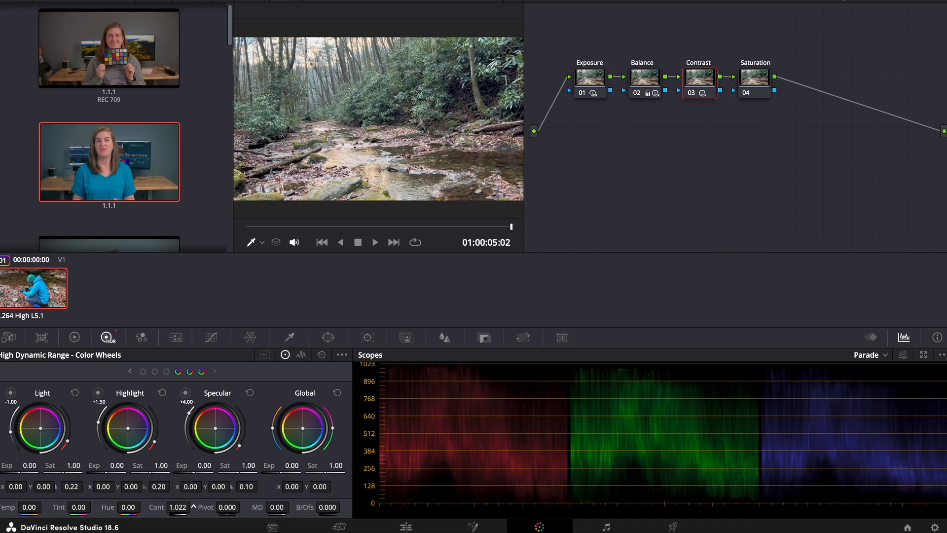
left_click(745, 88)
left_click_drag(299, 470, 303, 470)
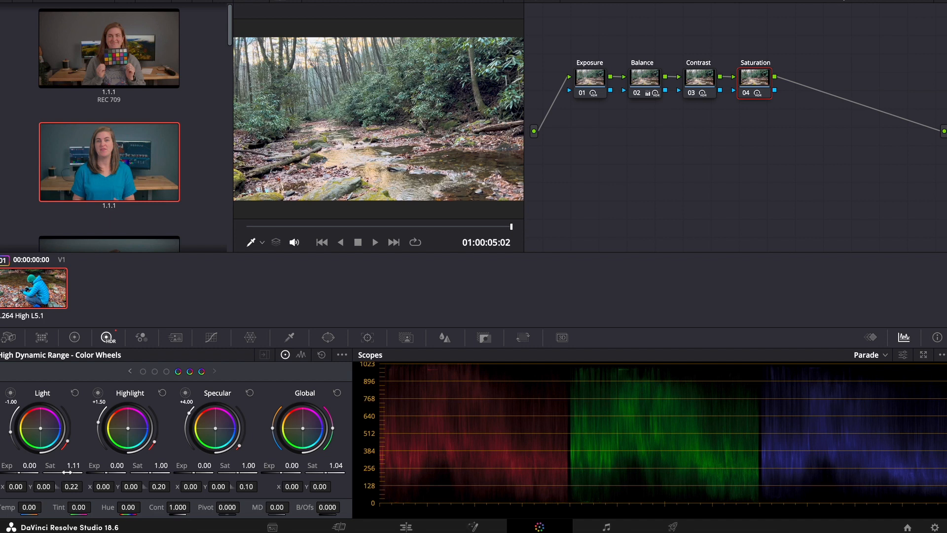
left_click_drag(67, 477, 70, 477)
Step: Review the clip's last frame, preview the Specular and Highlight zones, and set the Saturation node's Highlight saturation to 0.98
left_click_drag(471, 236, 548, 241)
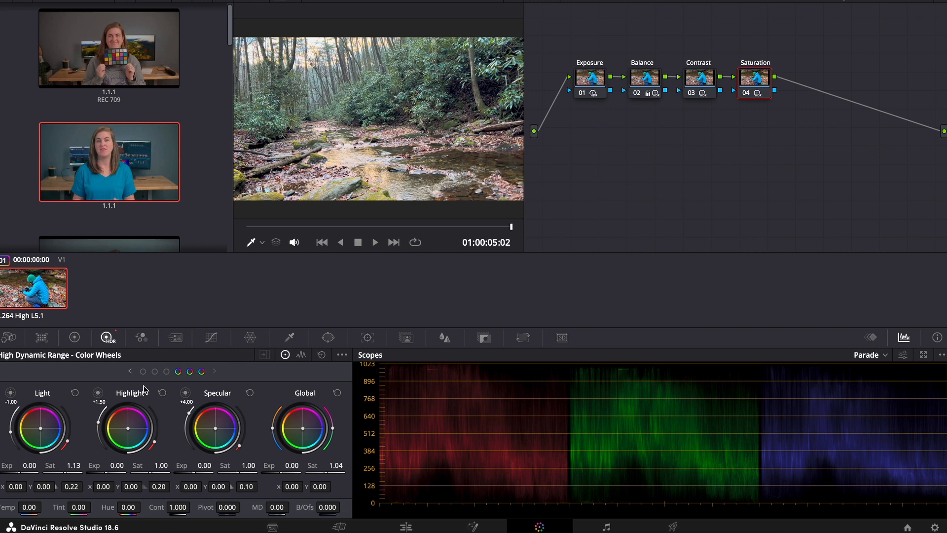
left_click(186, 394)
left_click(98, 393)
left_click(98, 394)
left_click_drag(161, 465, 160, 465)
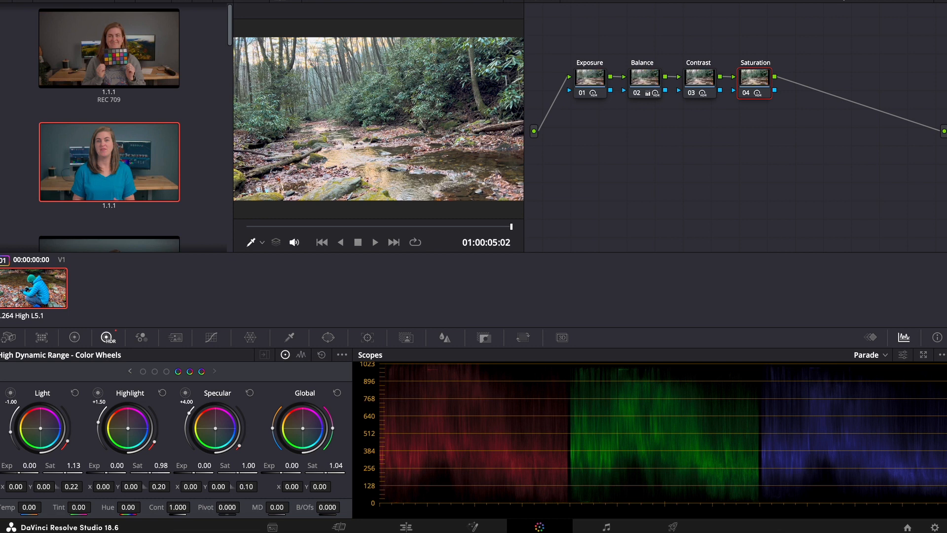
Step: Set the Saturation node's Highlight saturation to 0.97 and slightly fine-tune the Balance node's HDR Highlight and Global adjustments
left_click_drag(161, 465, 145, 465)
left_click(637, 82)
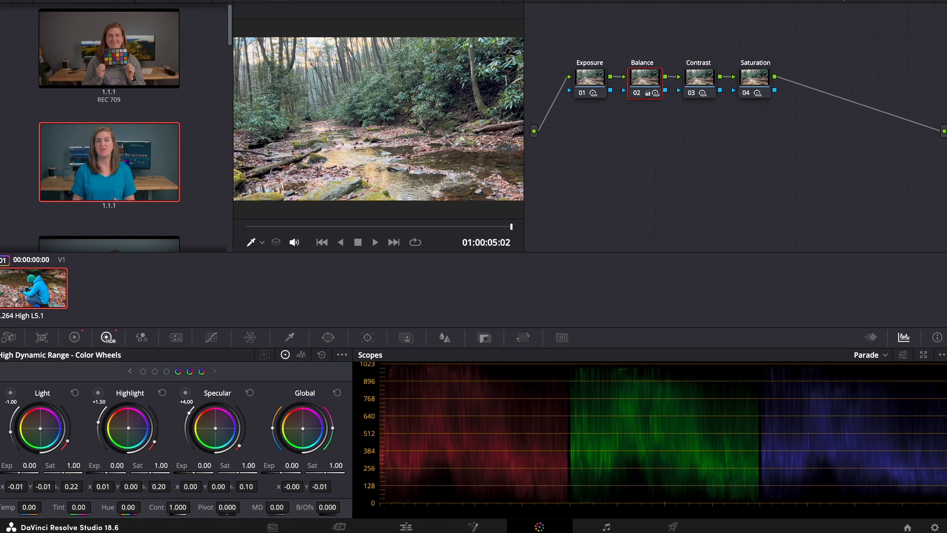
left_click_drag(129, 428, 129, 428)
left_click_drag(117, 465, 128, 465)
left_click_drag(327, 473, 328, 474)
Step: On the Saturation node, set the primary Color Boost to 10.00 and Offset to red 23.94, green 25.12 and blue 24.85
left_click(757, 79)
right_click(492, 163)
left_click(280, 312)
left_click(75, 338)
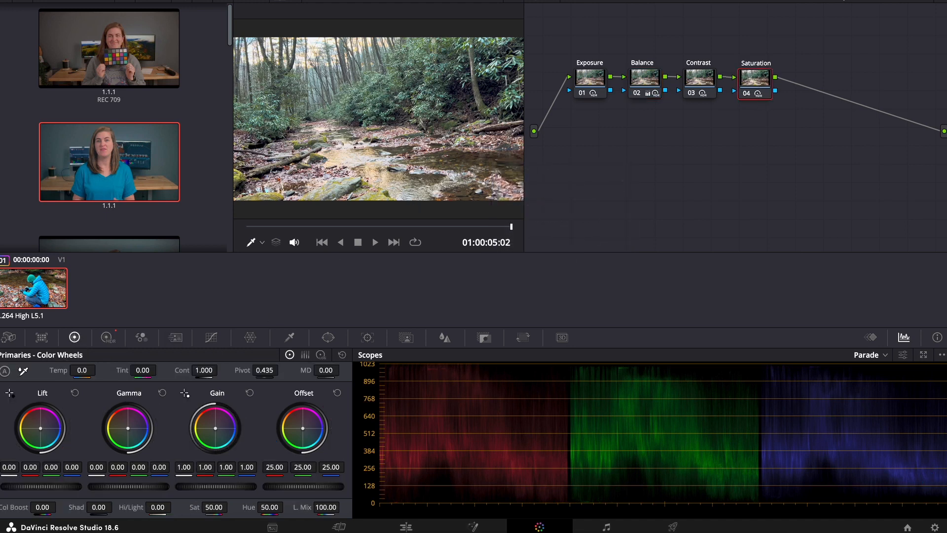
left_click_drag(42, 507, 59, 507)
left_click_drag(303, 428, 303, 428)
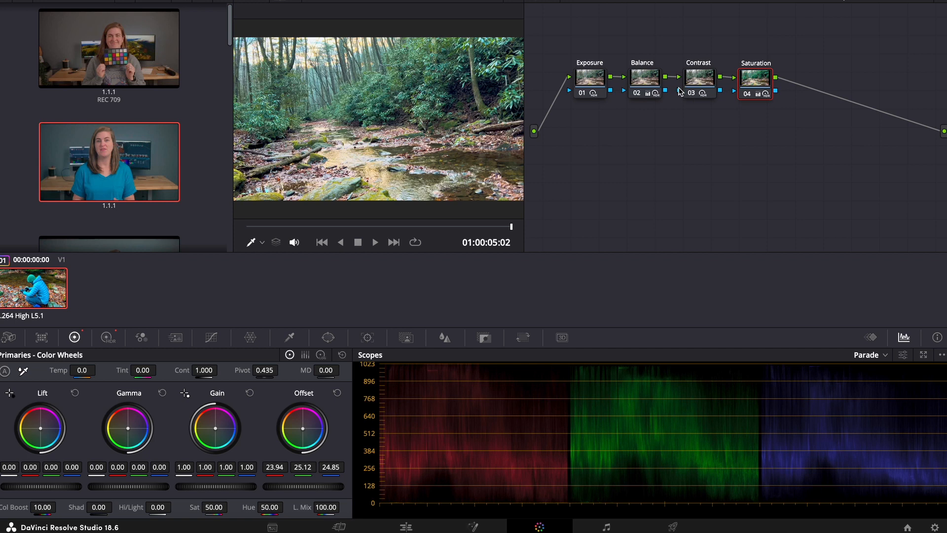
Step: Shift the Saturation node's HDR Global color balance to X 0.00 and Y 0.01
left_click(105, 337)
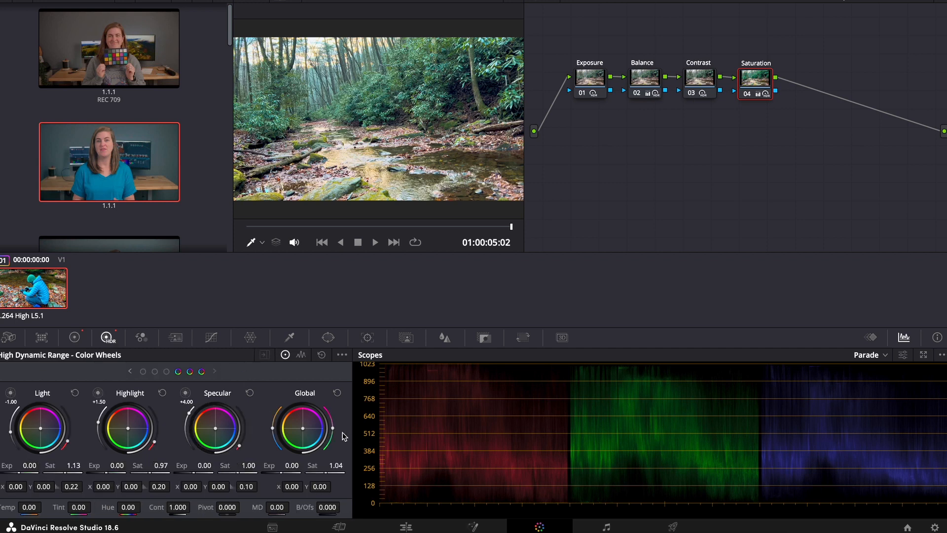
left_click_drag(303, 428, 303, 428)
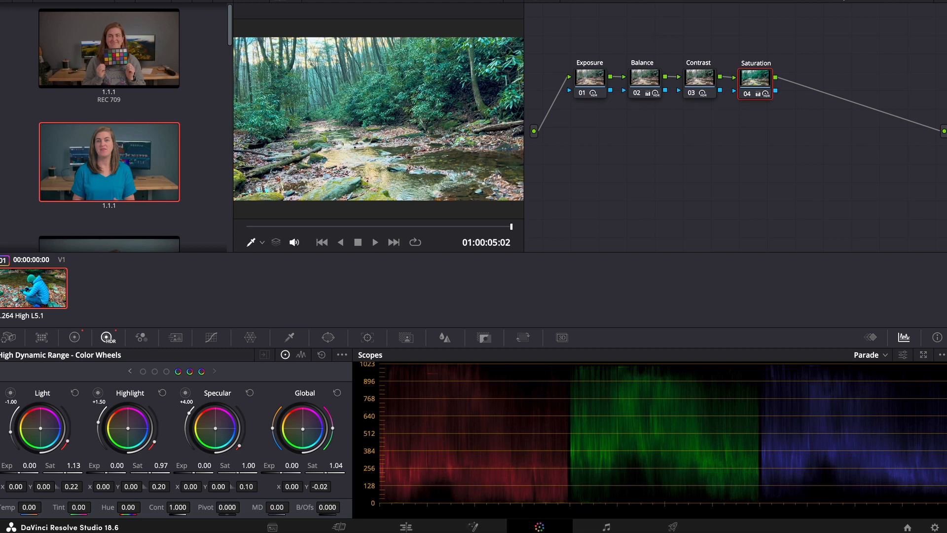
left_click_drag(303, 429, 303, 428)
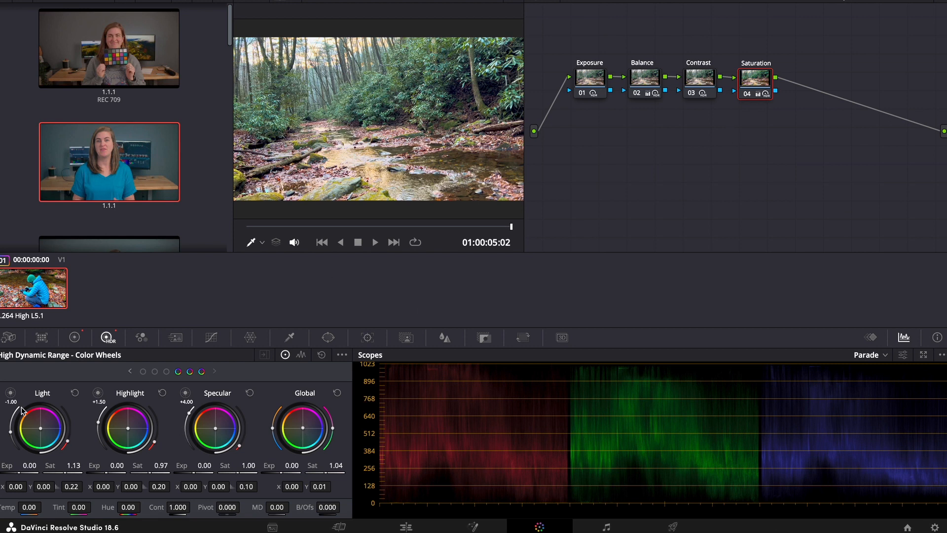
Step: Preview the Light and Highlight zones, and set Light saturation to 1.09, Highlight exposure to -0.46 and Highlight saturation to 0.81 on the Saturation node
left_click(10, 395)
left_click(11, 395)
left_click_drag(63, 472, 66, 472)
left_click(98, 393)
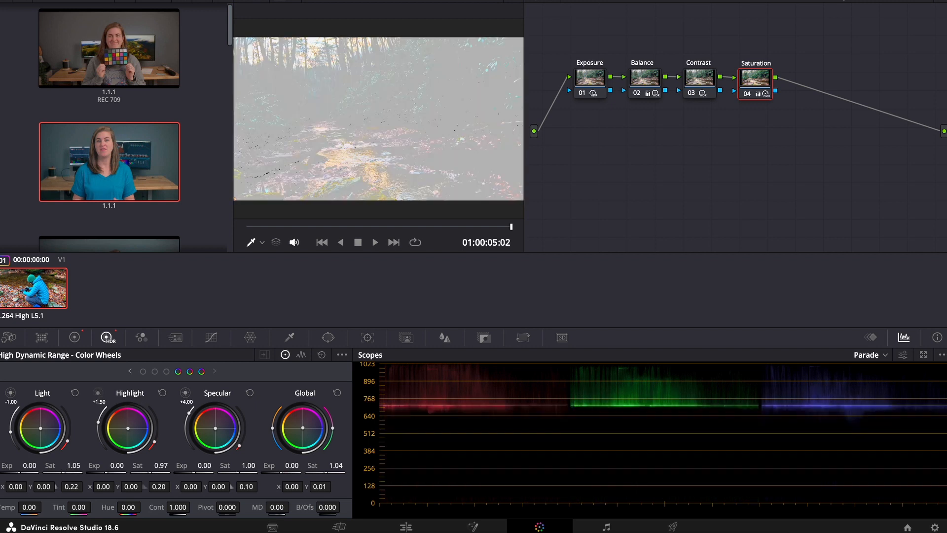
left_click(97, 393)
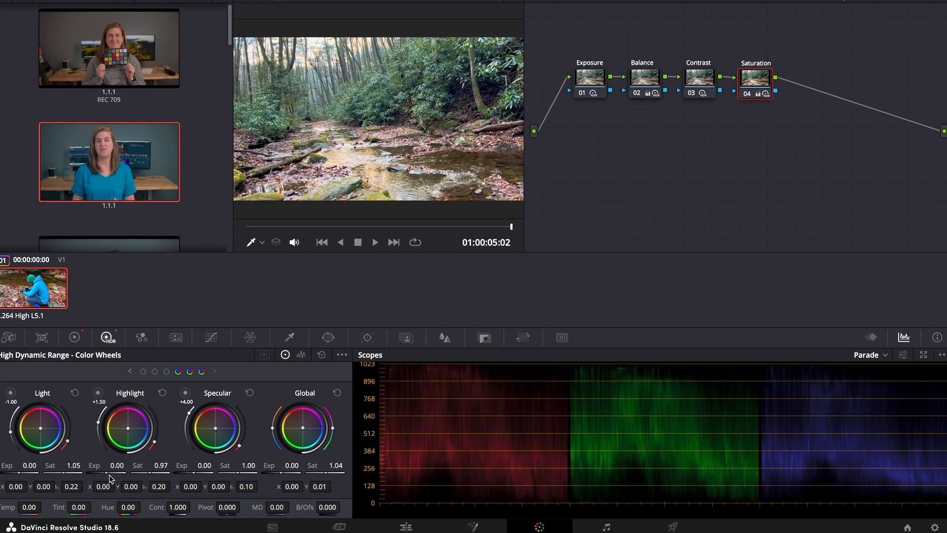
left_click_drag(107, 473, 101, 472)
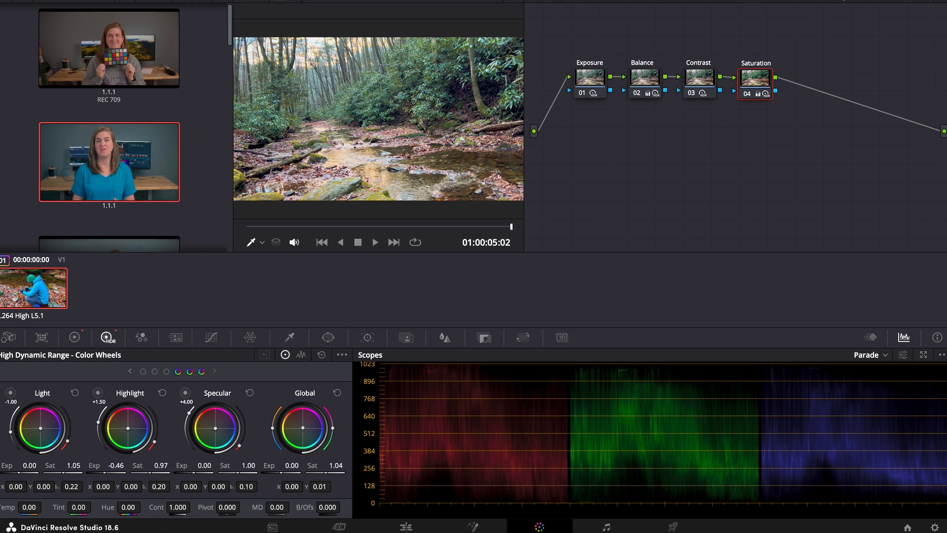
left_click_drag(151, 472, 155, 473)
Step: Disable the four correction nodes one by one, and re-enable them from Exposure through Saturation to compare each node's effect
left_click(747, 95)
left_click(691, 93)
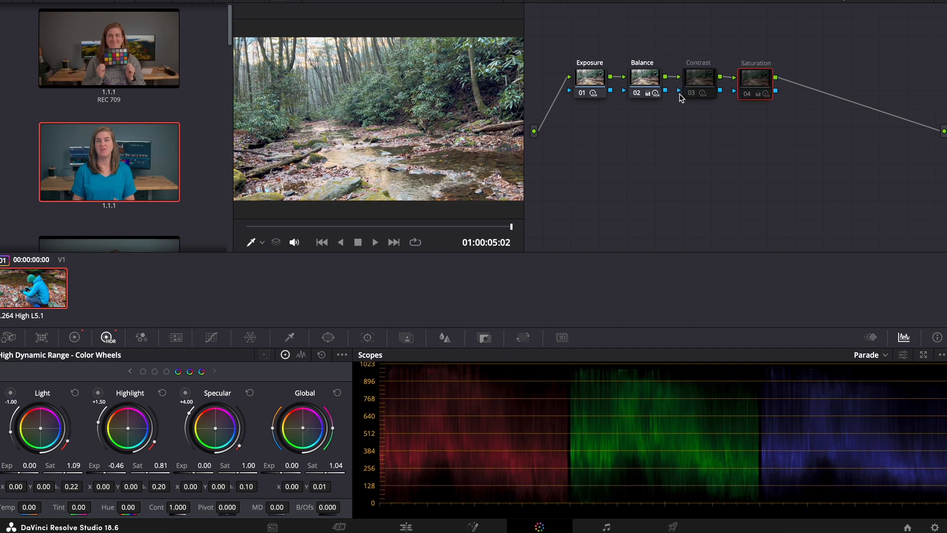
left_click(637, 93)
left_click(583, 94)
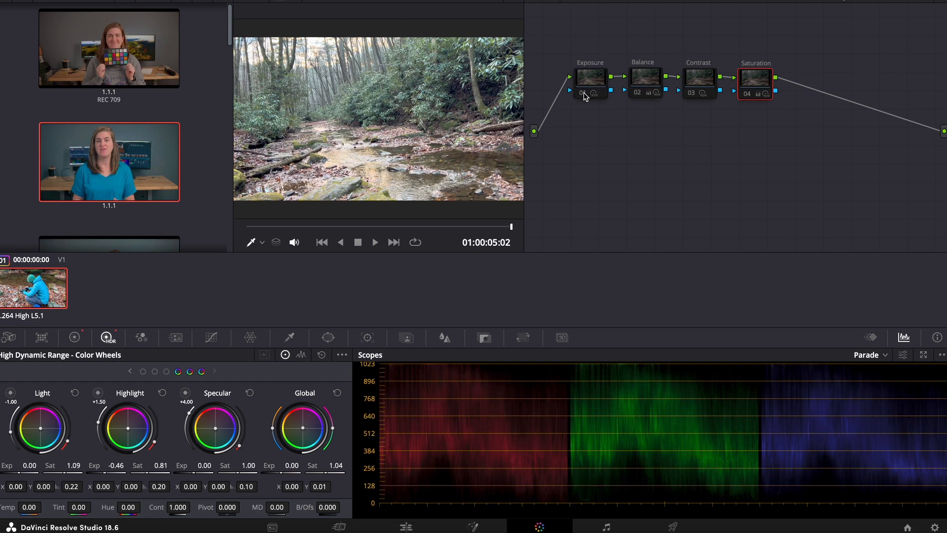
left_click(584, 93)
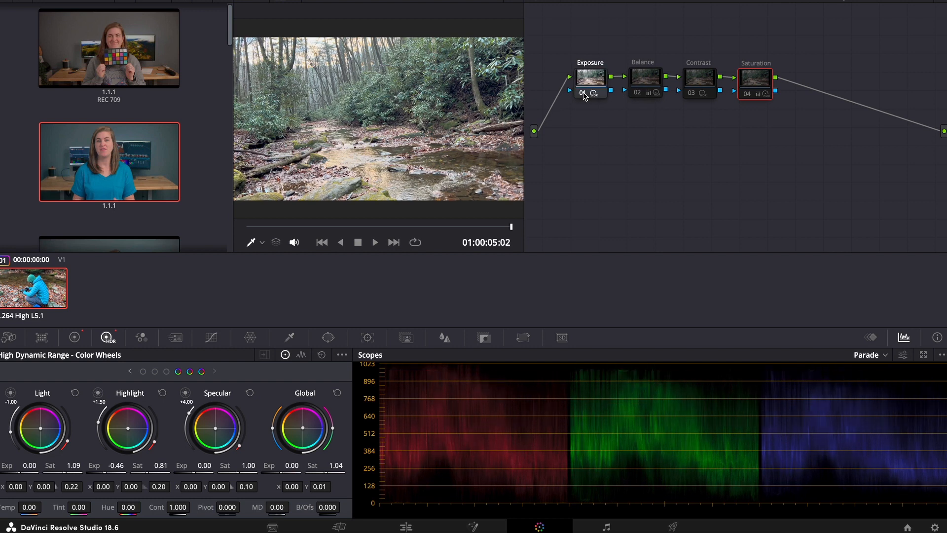
left_click(638, 94)
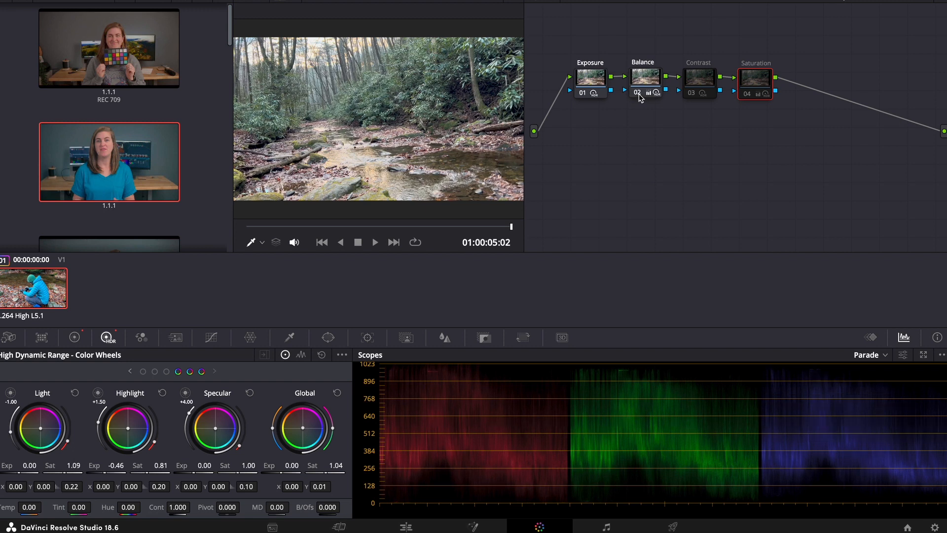
left_click(692, 93)
left_click(746, 94)
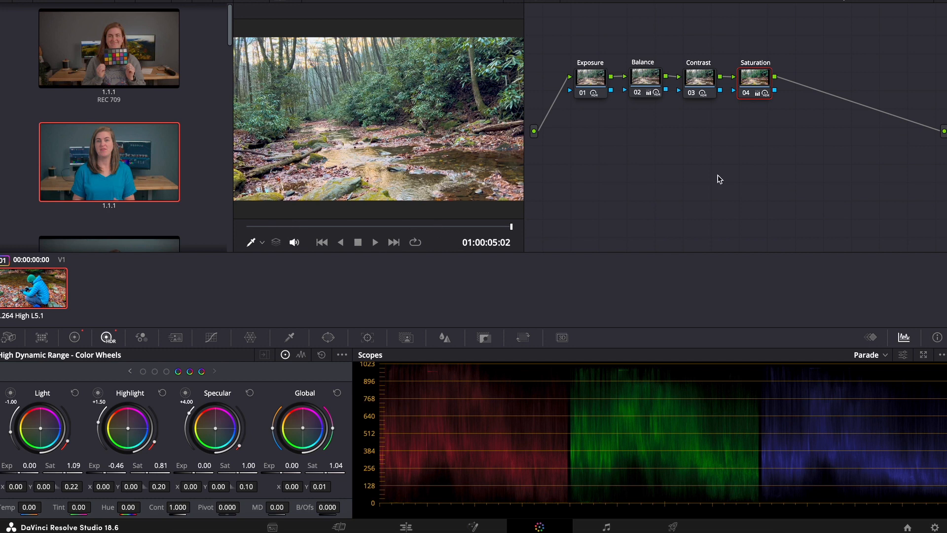
Step: Select all four correction nodes and toggle them off and on together to compare the clip before and after grading
left_click_drag(799, 121, 601, 84)
left_click(744, 92)
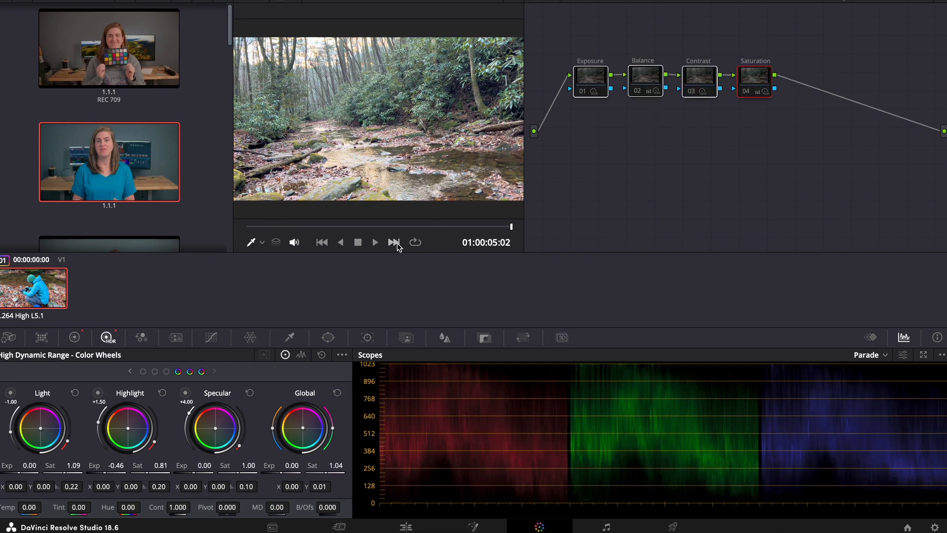
key("ctrl+d")
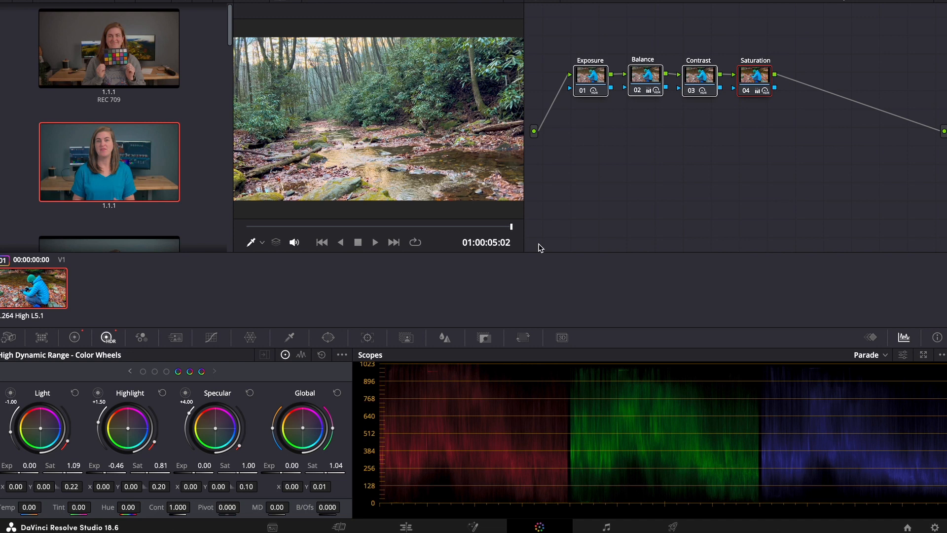